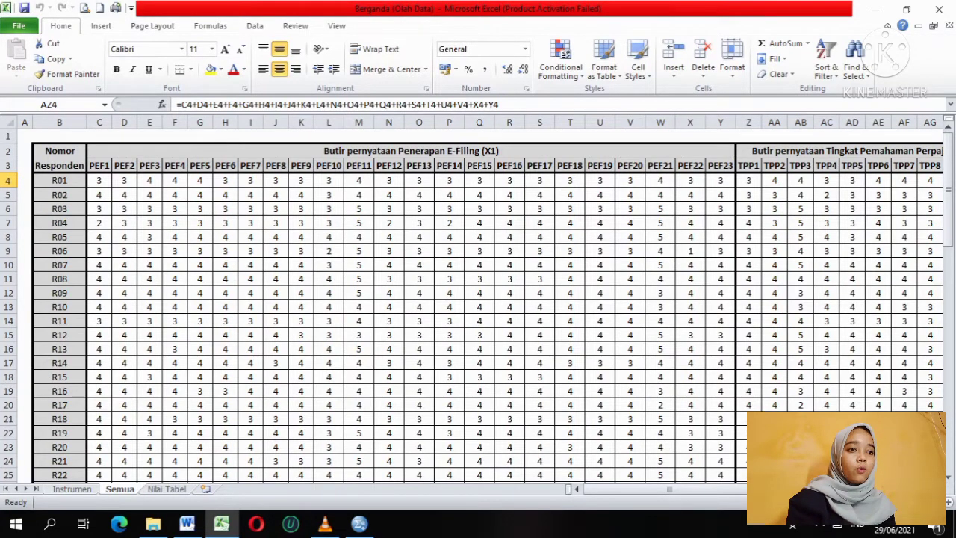
# Copy the item codes PEF1 through PWP9 from row 3 and paste them transposed into column A of a new worksheet.
pyautogui.moveTo(99, 165); pyautogui.dragTo(890, 172)
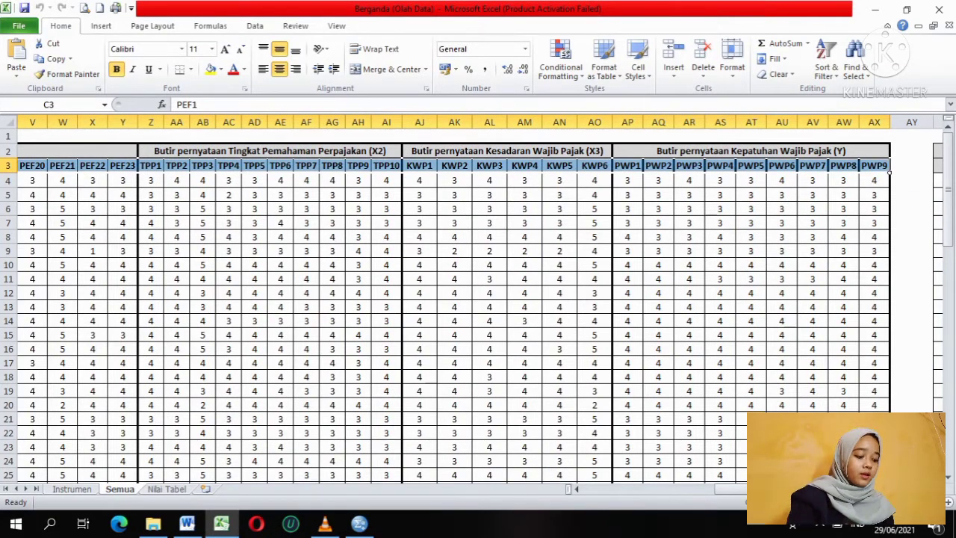
pyautogui.hotkey('ctrl', 'c')
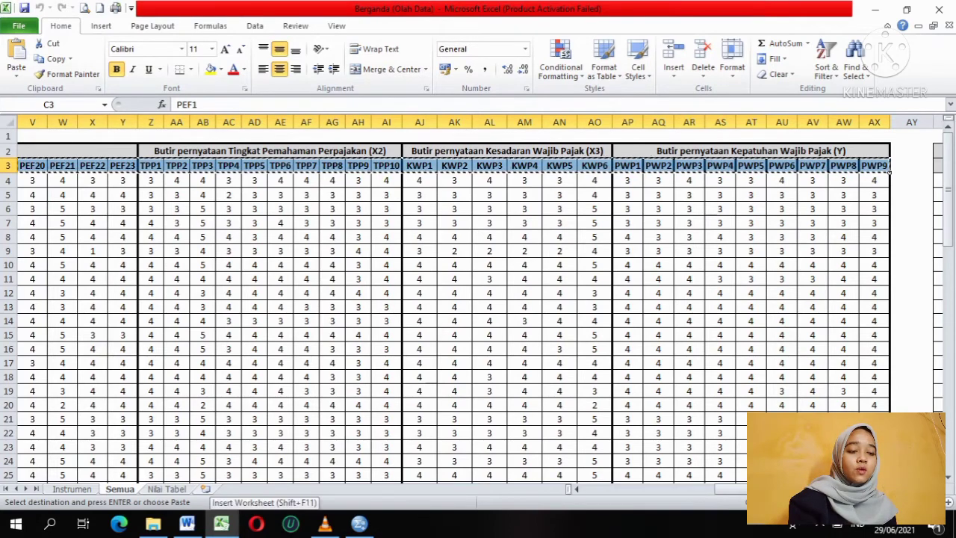
pyautogui.click(205, 489)
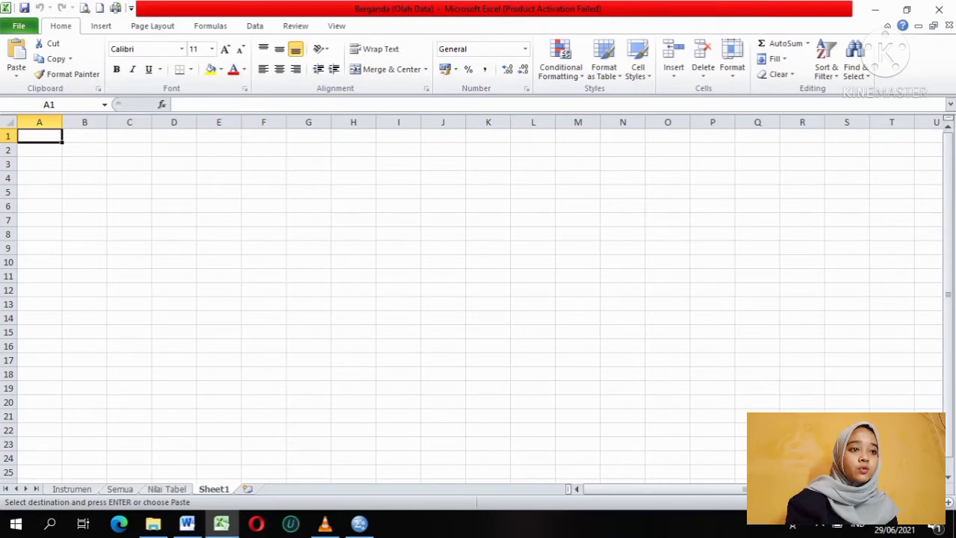
pyautogui.rightClick(42, 133)
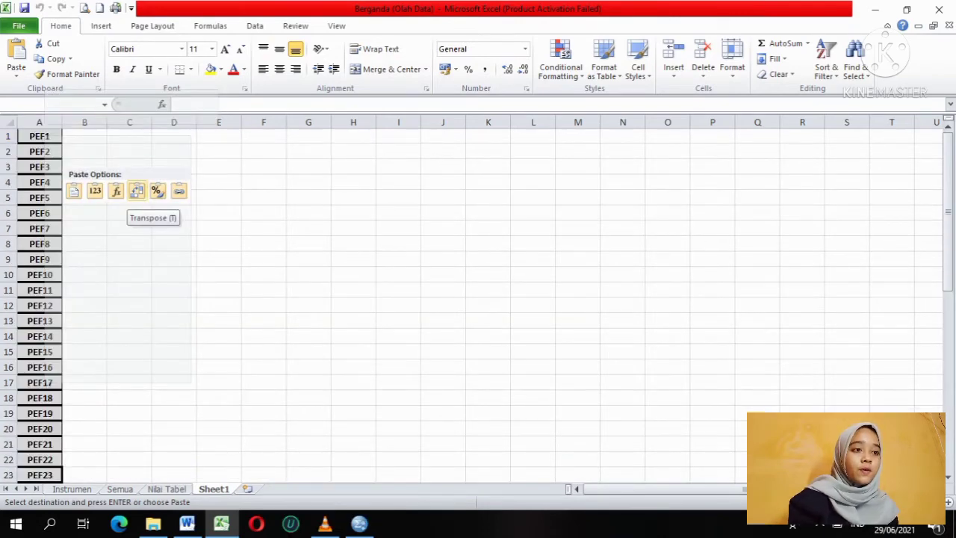
pyautogui.click(137, 191)
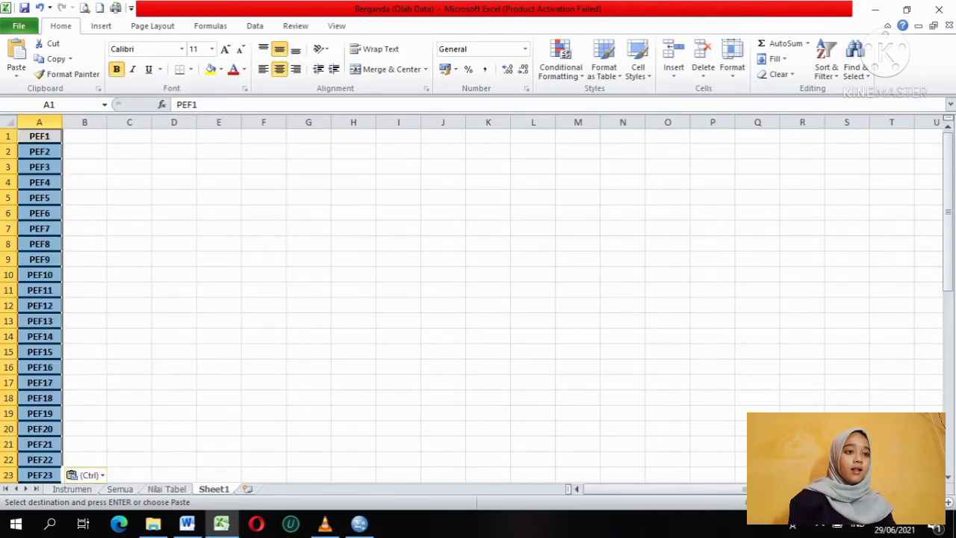
# Copy the transposed code list and paste it as variable names from row 1 of Variable View in SPSS.
pyautogui.hotkey('ctrl', 'c')
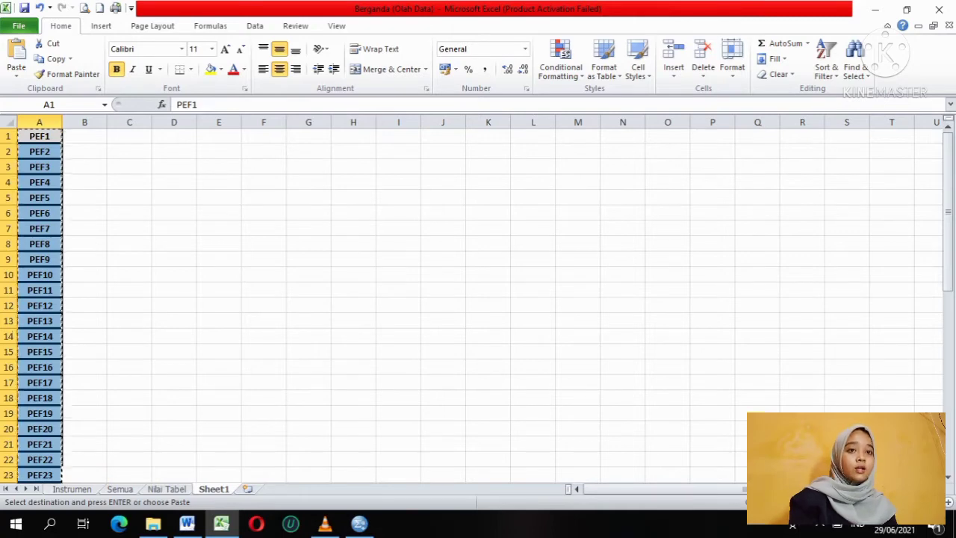
pyautogui.click(359, 524)
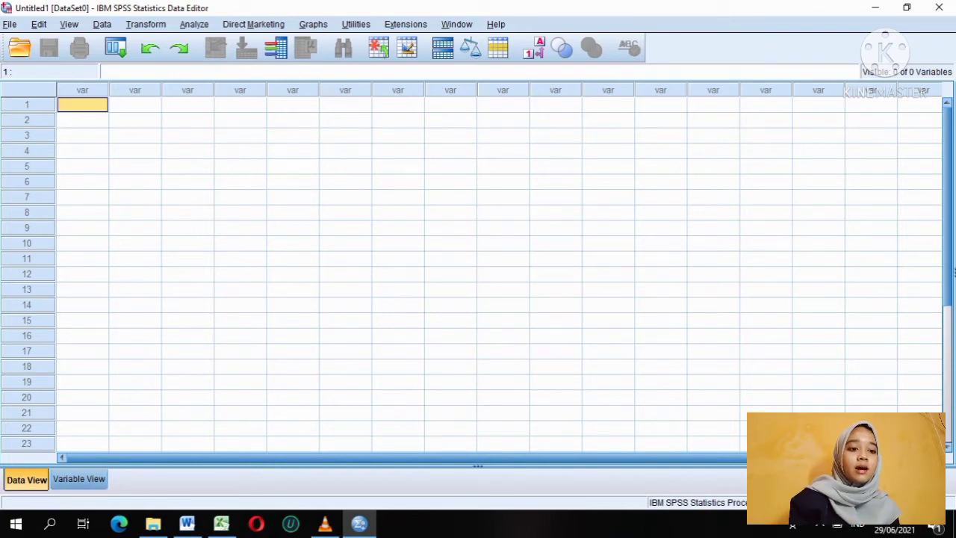
pyautogui.click(79, 480)
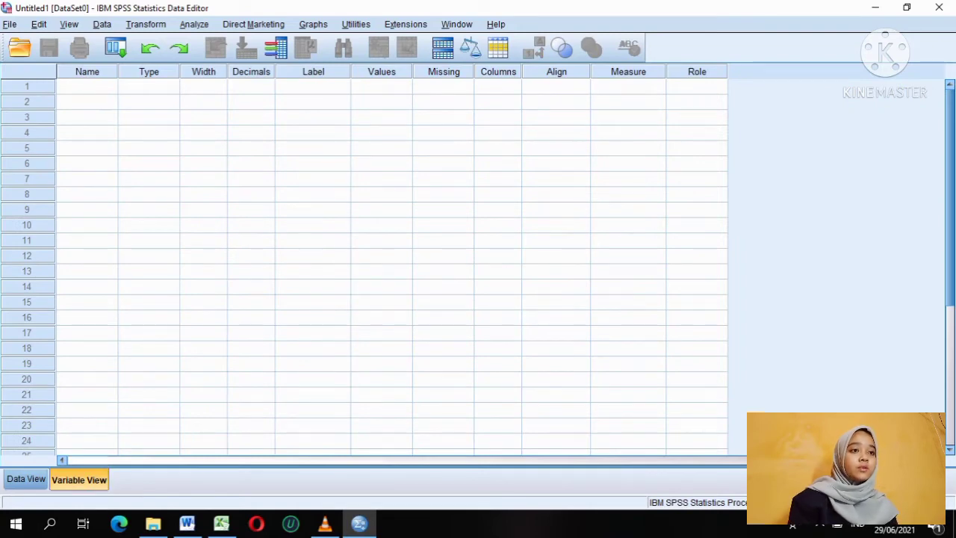
pyautogui.click(87, 86)
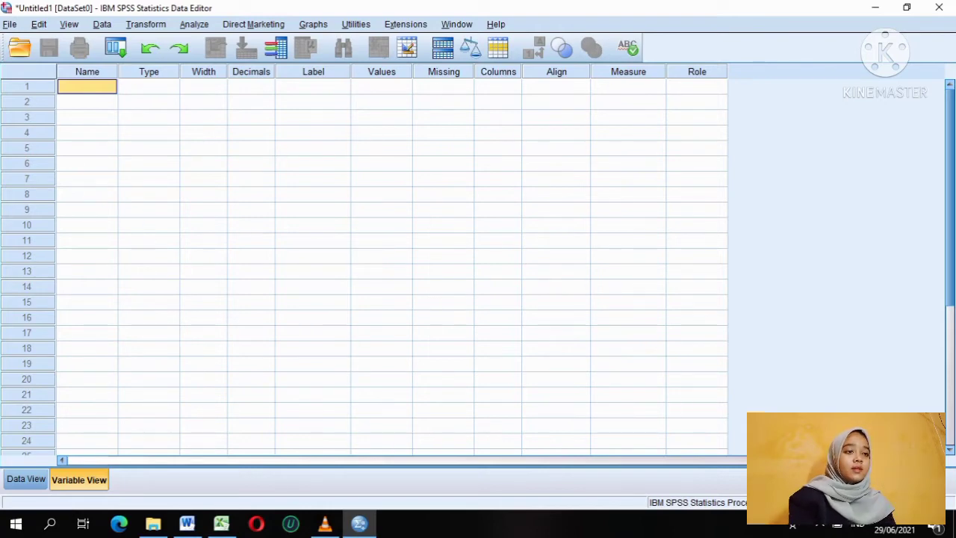
pyautogui.hotkey('ctrl', 'v')
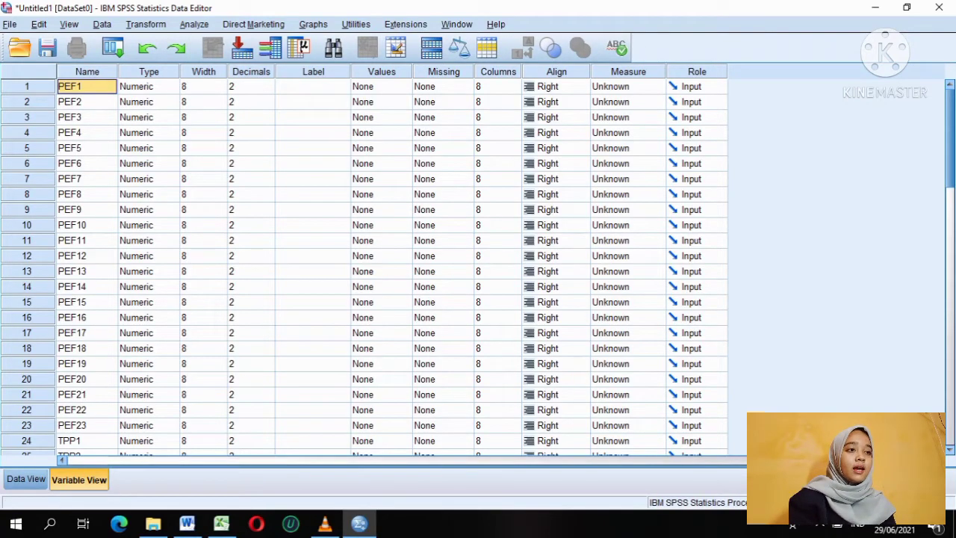
# Set the Decimals of every E-Filing item variable, PEF1 through PEF23, to 0.
pyautogui.click(251, 86)
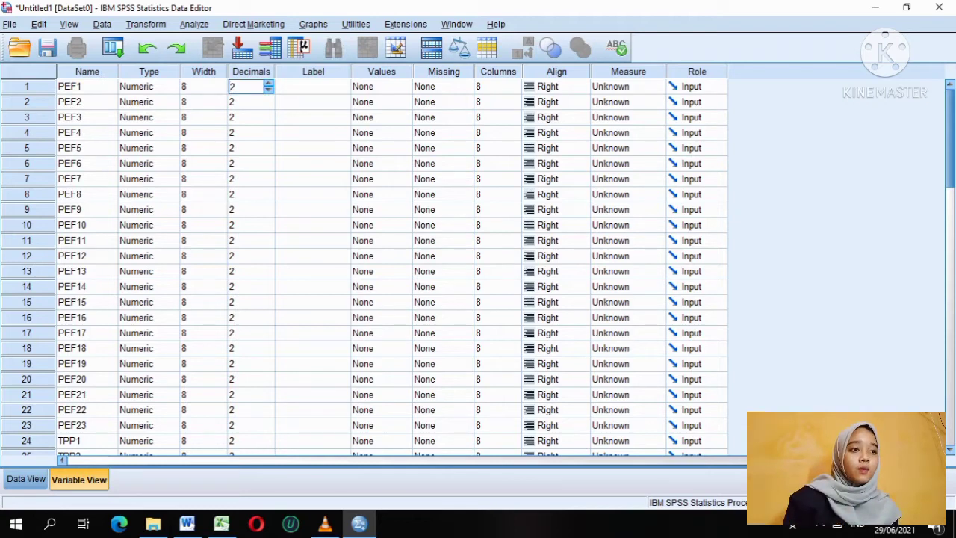
pyautogui.press('BackSpace')
pyautogui.write('0')
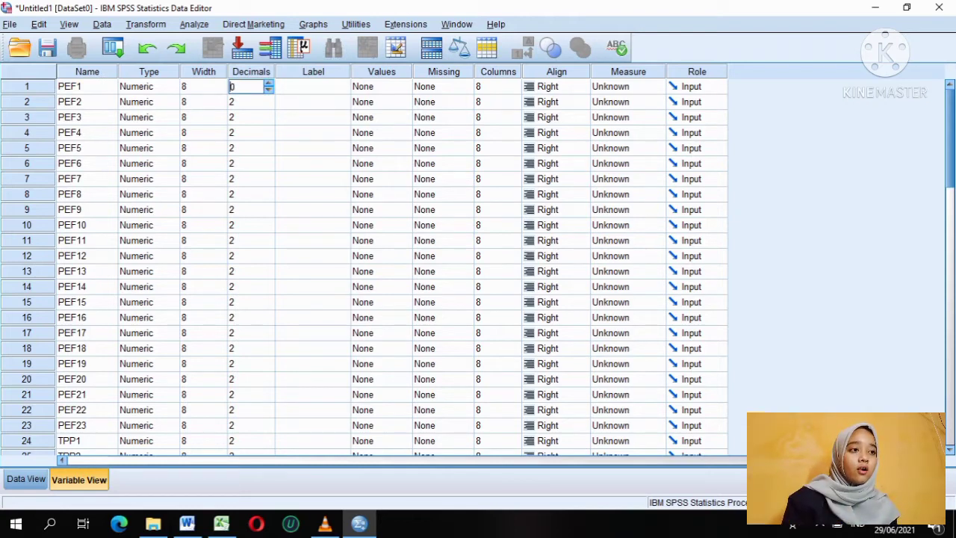
pyautogui.press('Down')
pyautogui.write('1')
pyautogui.press('BackSpace')
pyautogui.write('0')
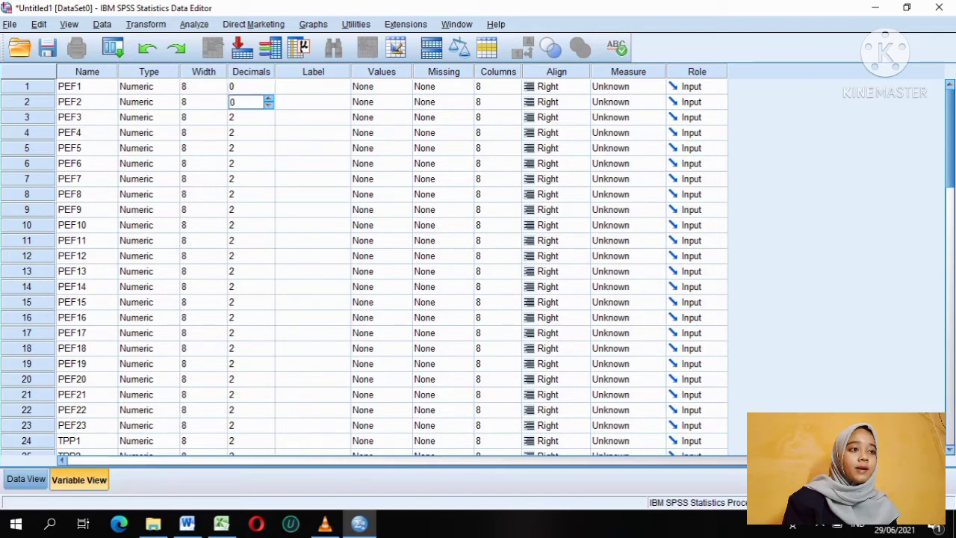
pyautogui.press('Down')
pyautogui.press('BackSpace')
pyautogui.write('0')
pyautogui.press('Down')
pyautogui.press('BackSpace')
pyautogui.write('0')
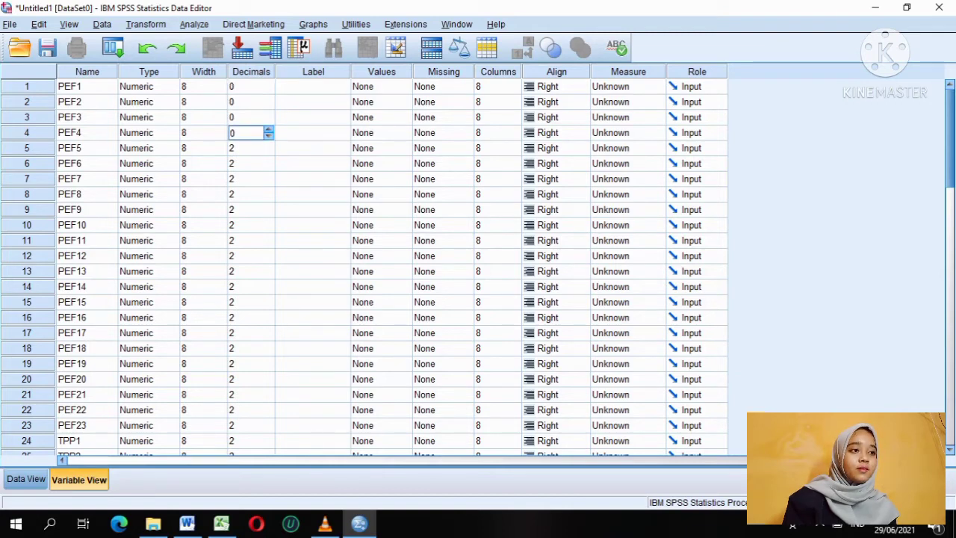
pyautogui.press('Down')
pyautogui.press('BackSpace')
pyautogui.write('0')
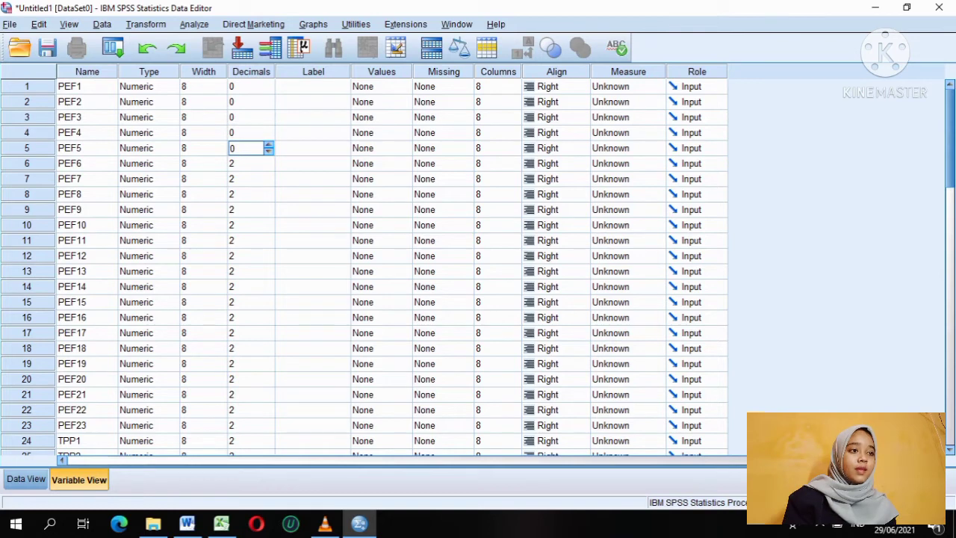
pyautogui.click(268, 166)
pyautogui.click(269, 167)
pyautogui.click(268, 166)
pyautogui.click(268, 178)
pyautogui.click(268, 175)
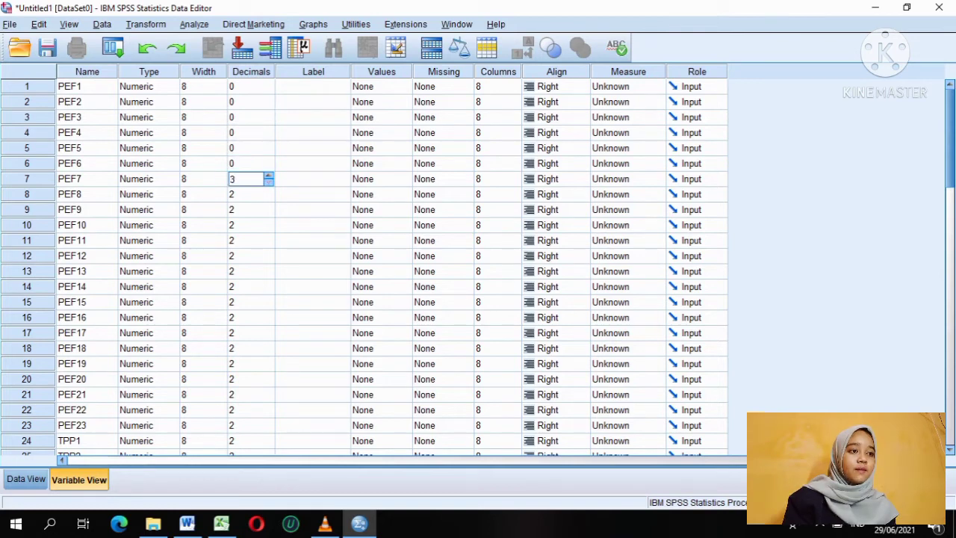
pyautogui.press('BackSpace')
pyautogui.write('0')
pyautogui.press('Down')
pyautogui.press('BackSpace')
pyautogui.write('0')
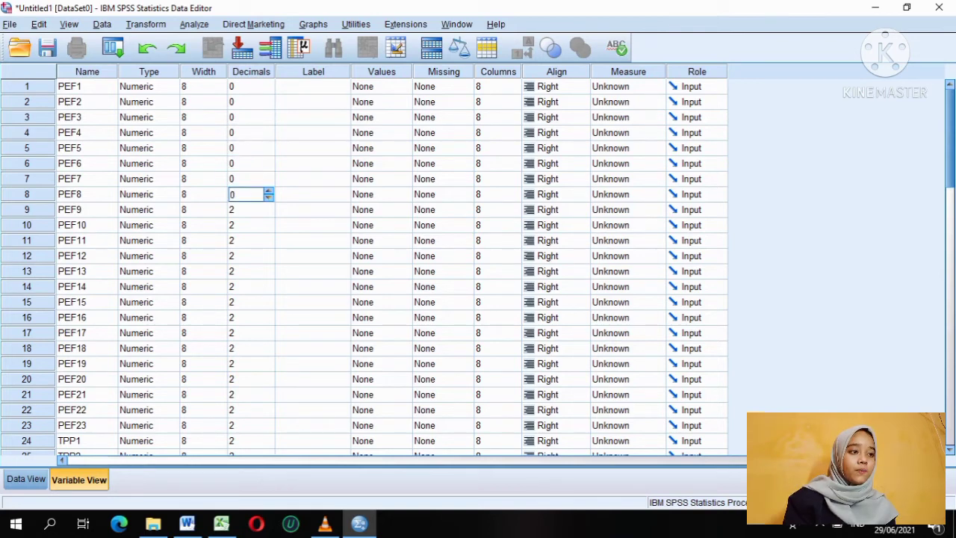
pyautogui.press('Down')
pyautogui.press('BackSpace')
pyautogui.write('0')
pyautogui.press('Down')
pyautogui.press('BackSpace')
pyautogui.write('0')
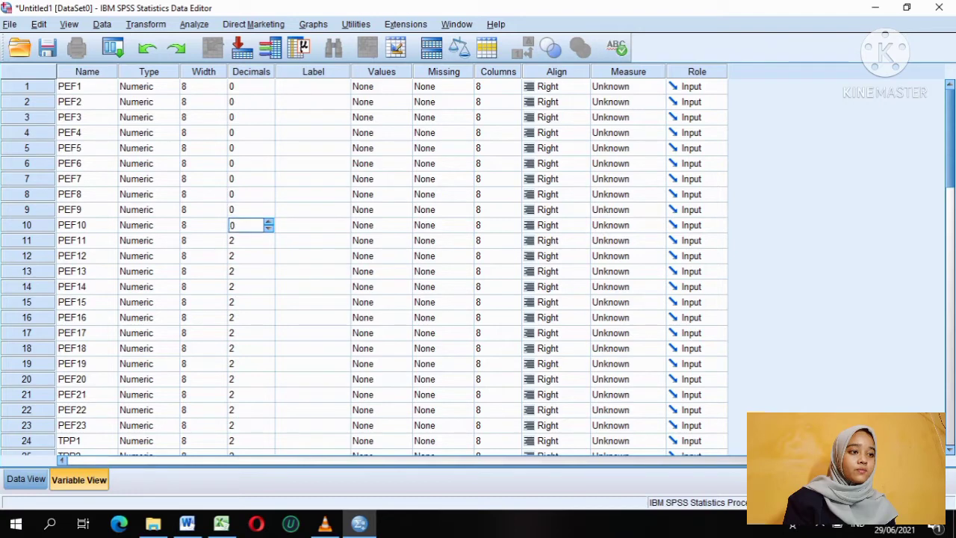
pyautogui.press('Down')
pyautogui.press('BackSpace')
pyautogui.write('0')
pyautogui.press('Down')
pyautogui.press('BackSpace')
pyautogui.write('0')
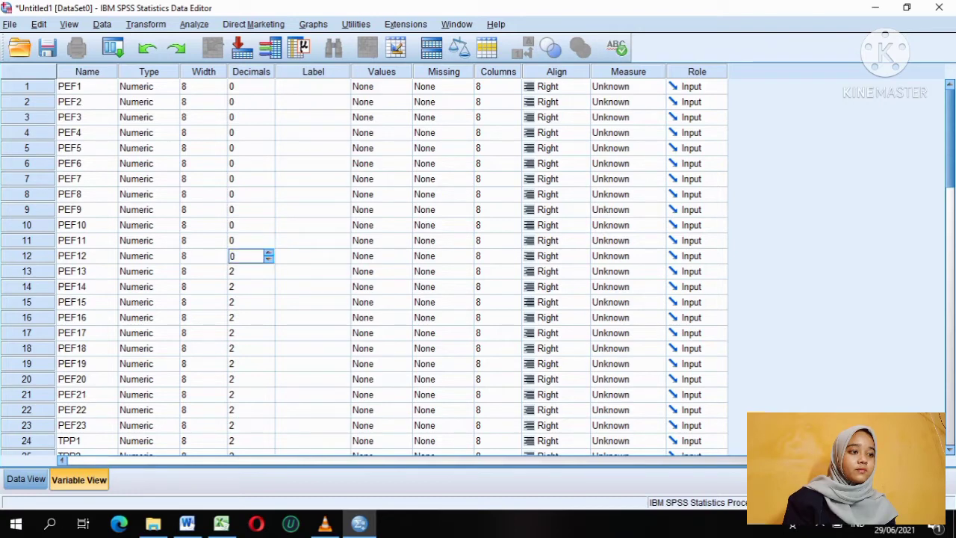
pyautogui.press('Down')
pyautogui.press('BackSpace')
pyautogui.write('0')
pyautogui.press('Down')
pyautogui.press('BackSpace')
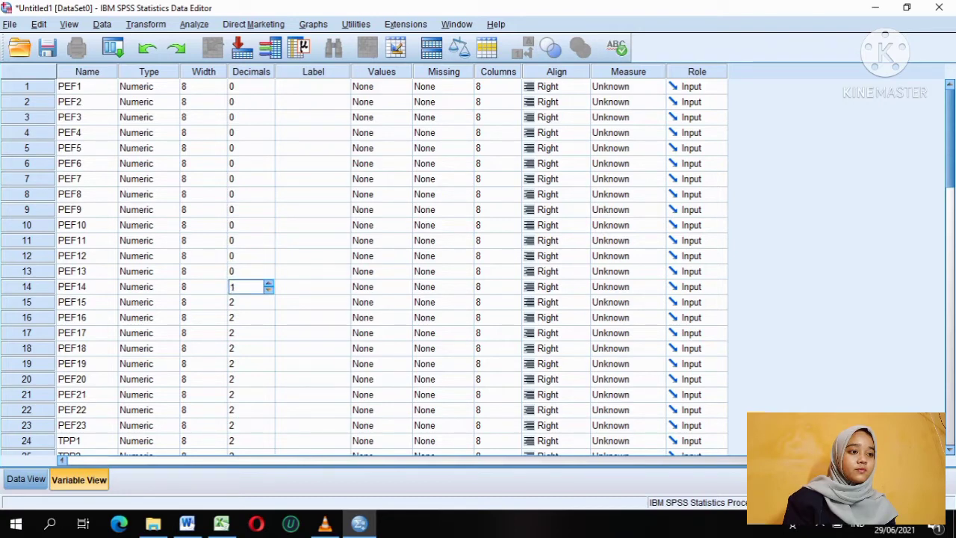
pyautogui.write('0')
pyautogui.press('Down')
pyautogui.press('BackSpace')
pyautogui.write('0')
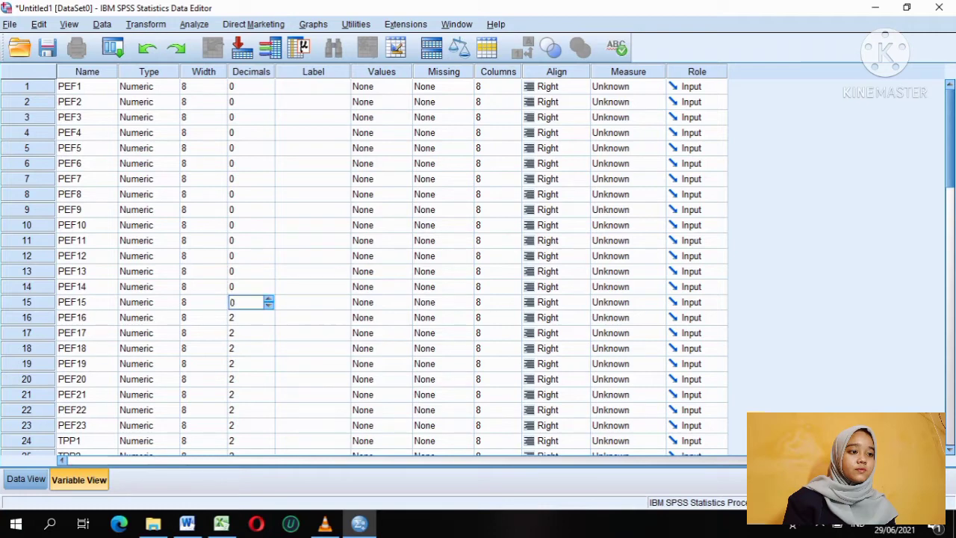
pyautogui.press('Down')
pyautogui.press('BackSpace')
pyautogui.write('0')
pyautogui.press('Down')
pyautogui.press('BackSpace')
pyautogui.write('0')
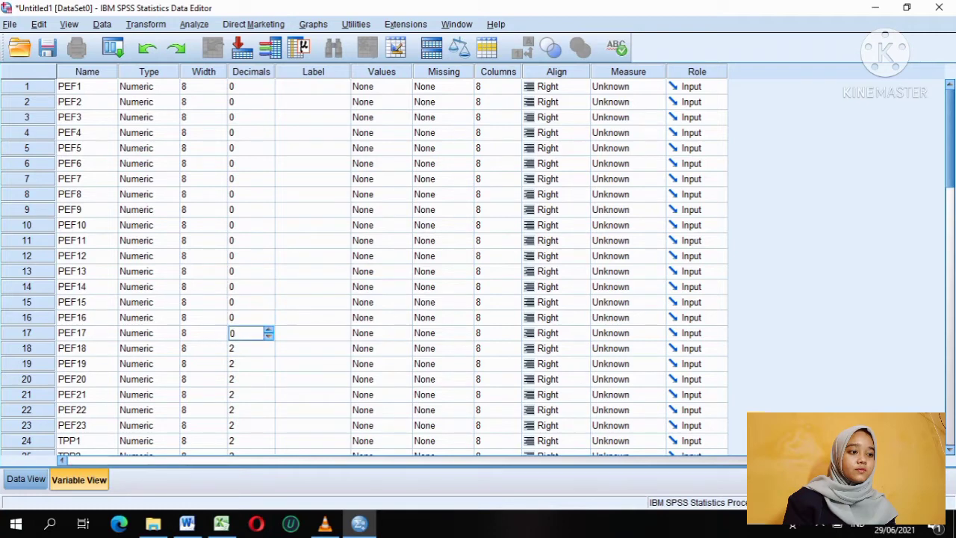
pyautogui.press('Down')
pyautogui.press('BackSpace')
pyautogui.write('0')
pyautogui.press('Down')
pyautogui.press('BackSpace')
pyautogui.write('0')
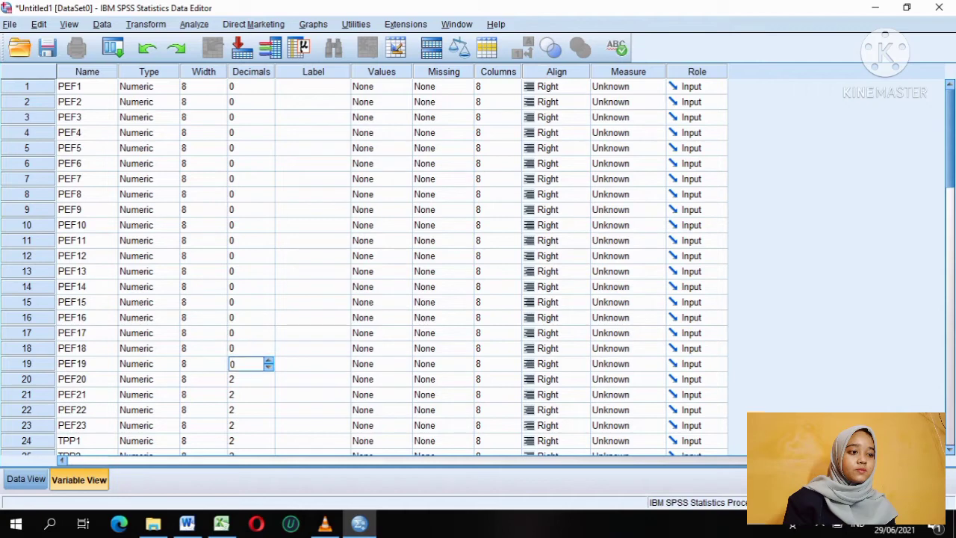
pyautogui.press('Down')
pyautogui.press('BackSpace')
pyautogui.write('0')
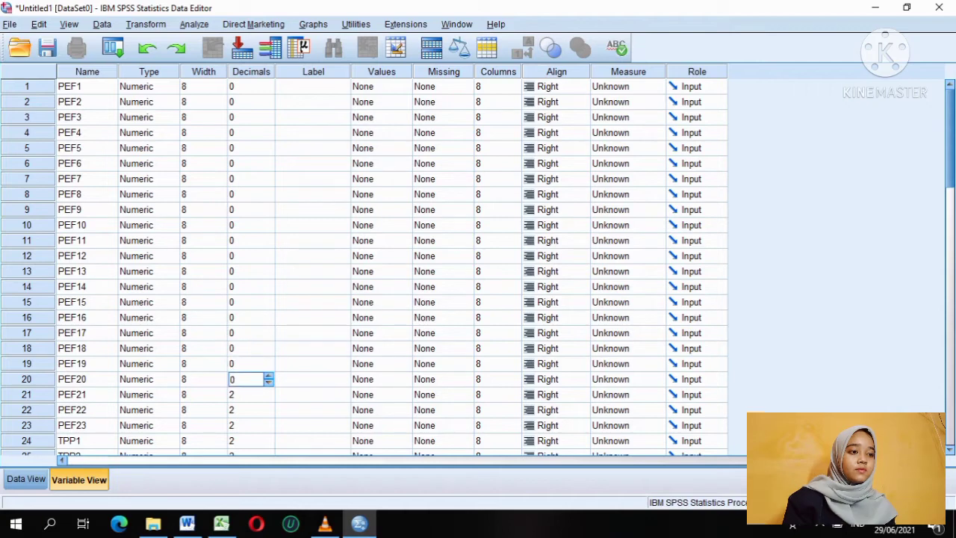
pyautogui.press('Down')
pyautogui.press('BackSpace')
pyautogui.write('0')
pyautogui.press('Down')
pyautogui.press('BackSpace')
pyautogui.write('0')
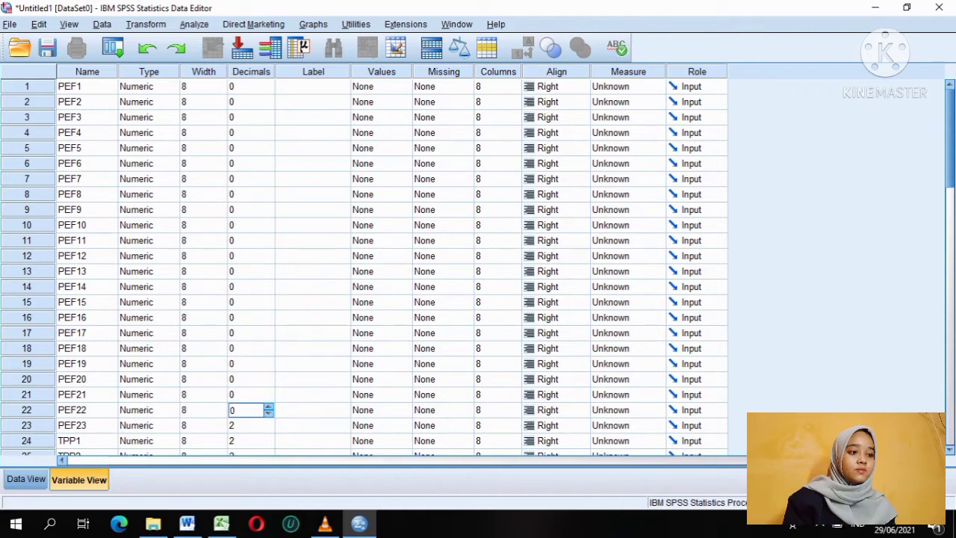
pyautogui.press('Down')
pyautogui.press('BackSpace')
pyautogui.write('0')
# Set the Decimals of the tax-understanding item variables TPP1 through TPP10 to 0.
pyautogui.press('Down')
pyautogui.press('BackSpace')
pyautogui.write('0')
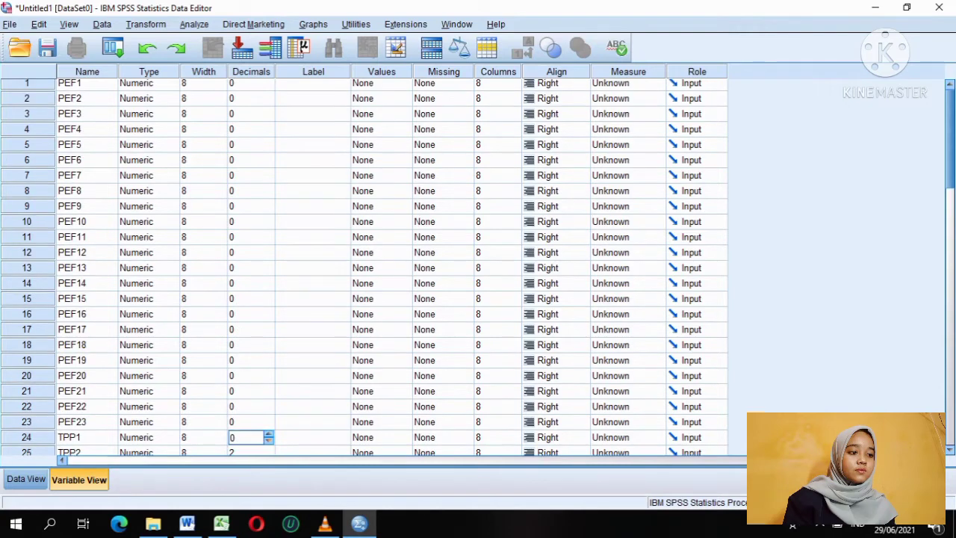
pyautogui.scroll(-3, 364, 268)
pyautogui.scroll(-1, 364, 267)
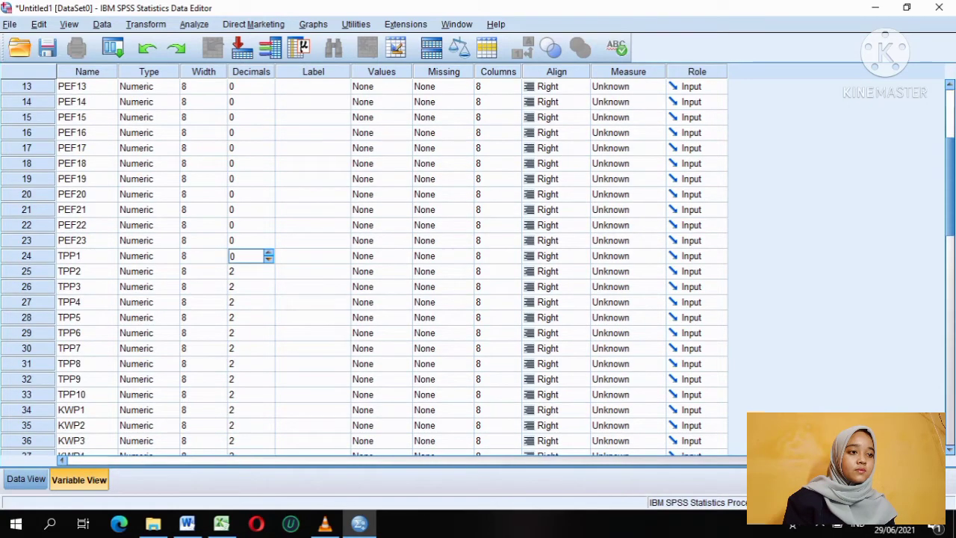
pyautogui.click(268, 275)
pyautogui.click(268, 275)
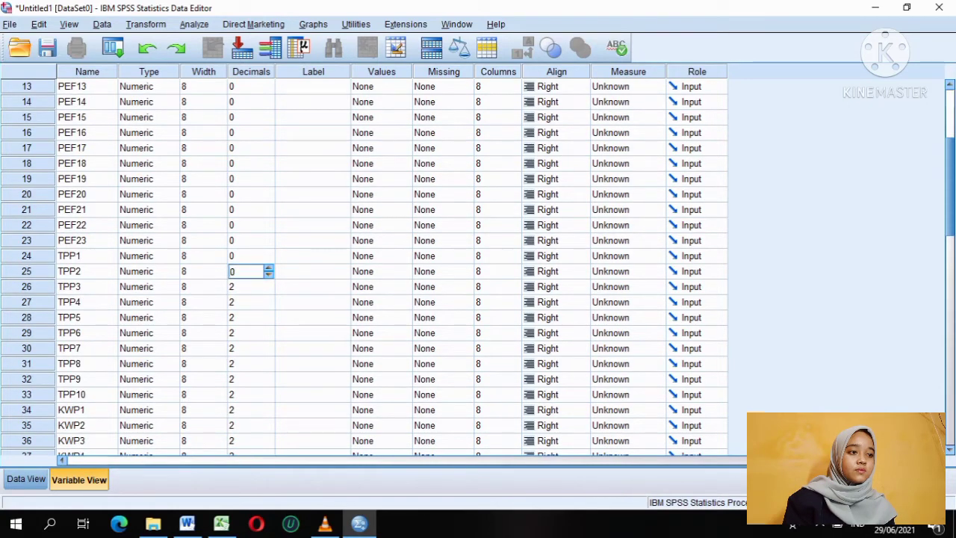
pyautogui.click(269, 290)
pyautogui.click(269, 290)
pyautogui.click(268, 306)
pyautogui.click(268, 306)
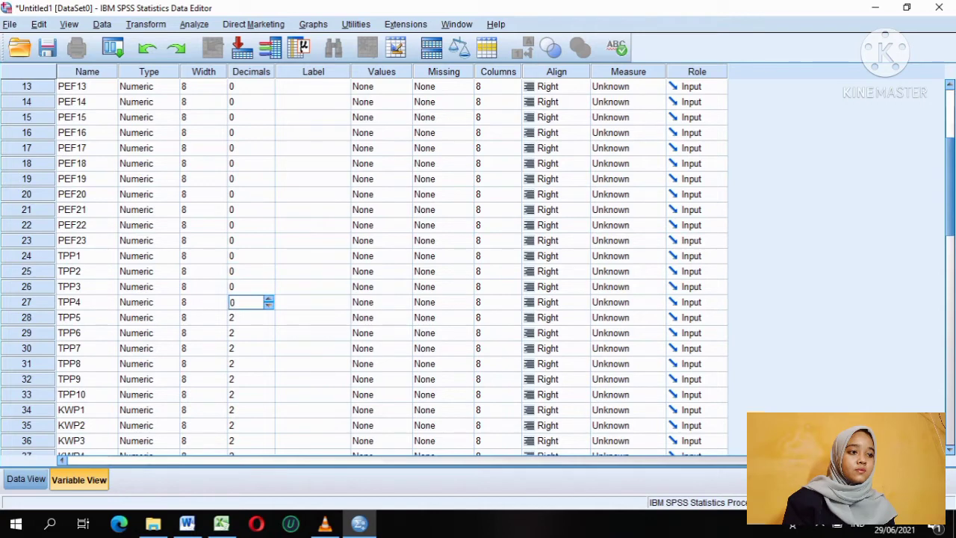
pyautogui.click(269, 321)
pyautogui.click(268, 322)
pyautogui.click(268, 336)
pyautogui.click(268, 336)
pyautogui.click(269, 351)
pyautogui.click(268, 352)
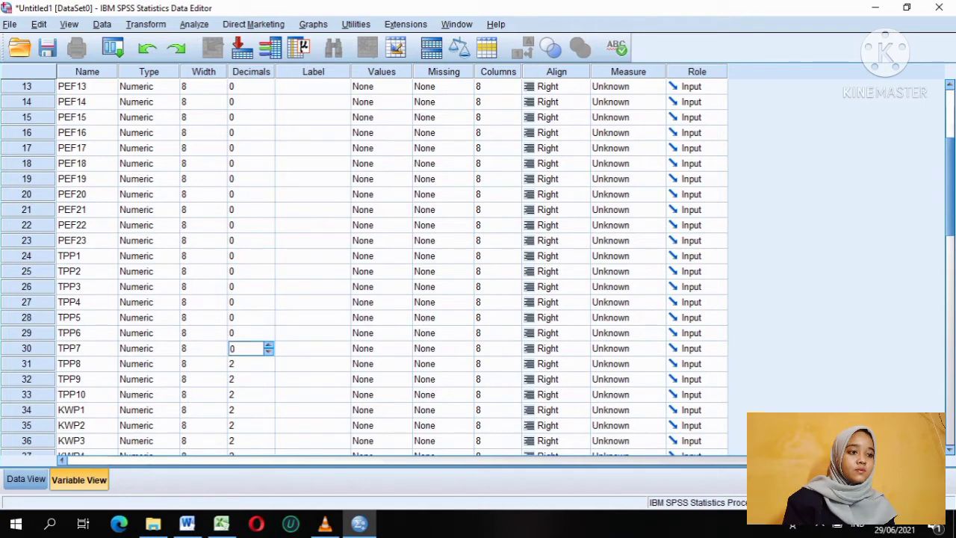
pyautogui.click(268, 367)
pyautogui.click(269, 367)
pyautogui.click(268, 367)
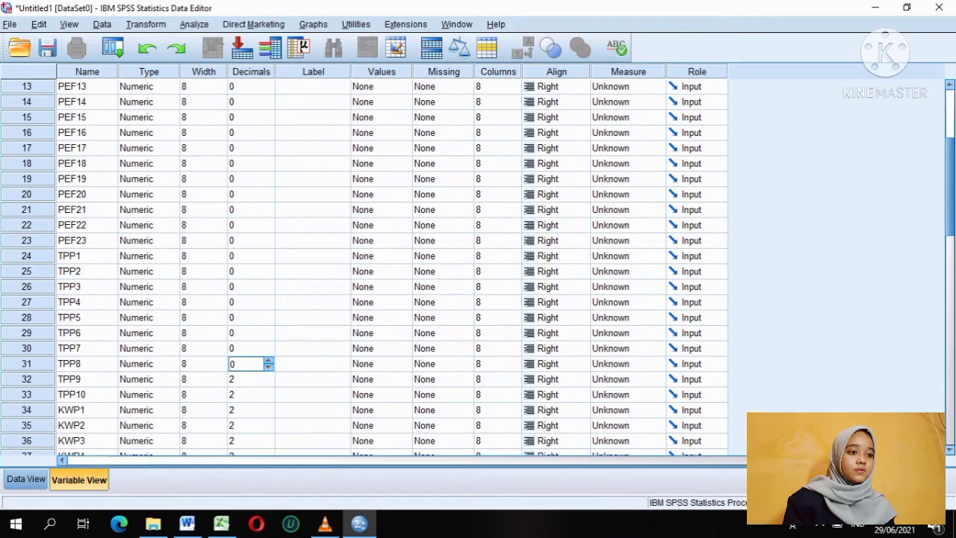
pyautogui.click(268, 382)
pyautogui.click(268, 382)
pyautogui.click(269, 398)
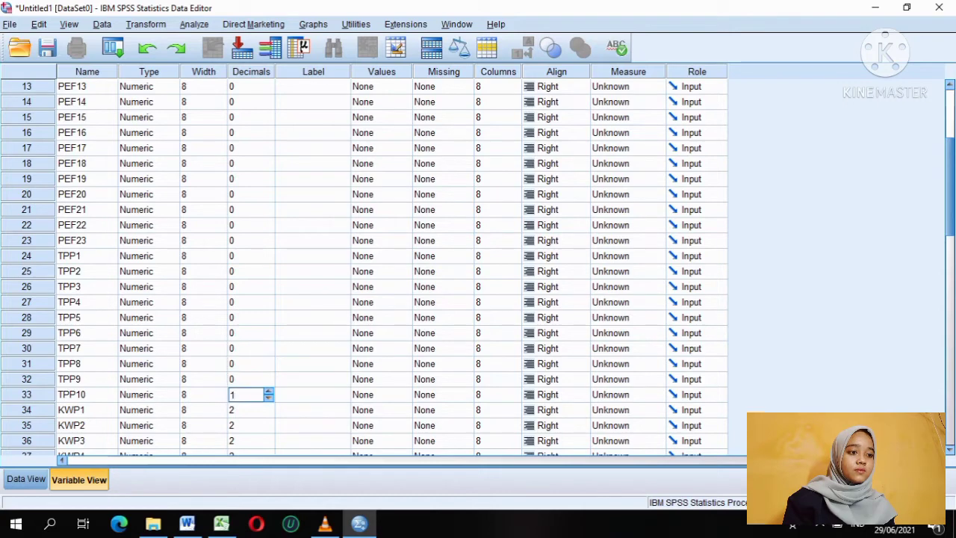
pyautogui.click(268, 398)
# Set the Decimals of the item variables KWP1 through KWP6 to 0.
pyautogui.click(268, 413)
pyautogui.click(268, 413)
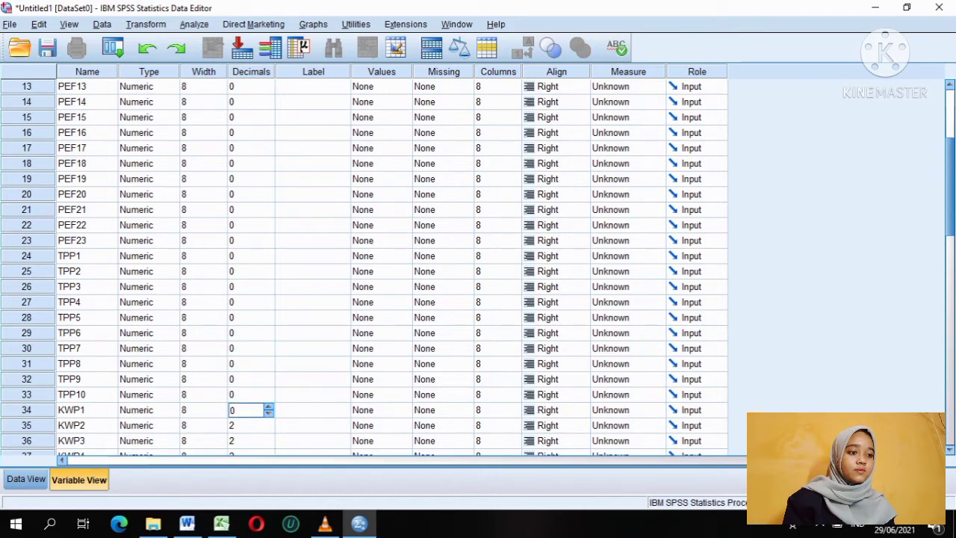
pyautogui.click(268, 428)
pyautogui.click(268, 429)
pyautogui.click(268, 444)
pyautogui.click(269, 444)
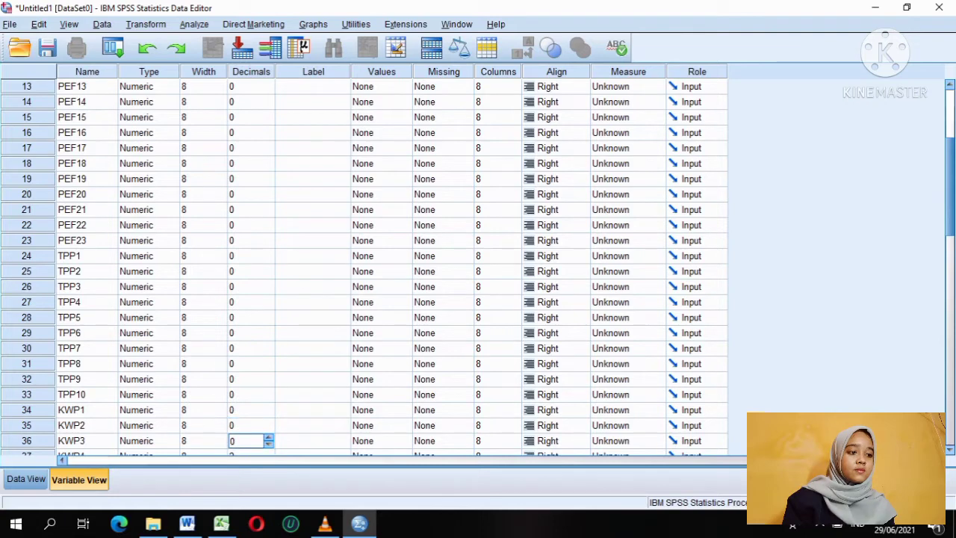
pyautogui.scroll(-5, 374, 261)
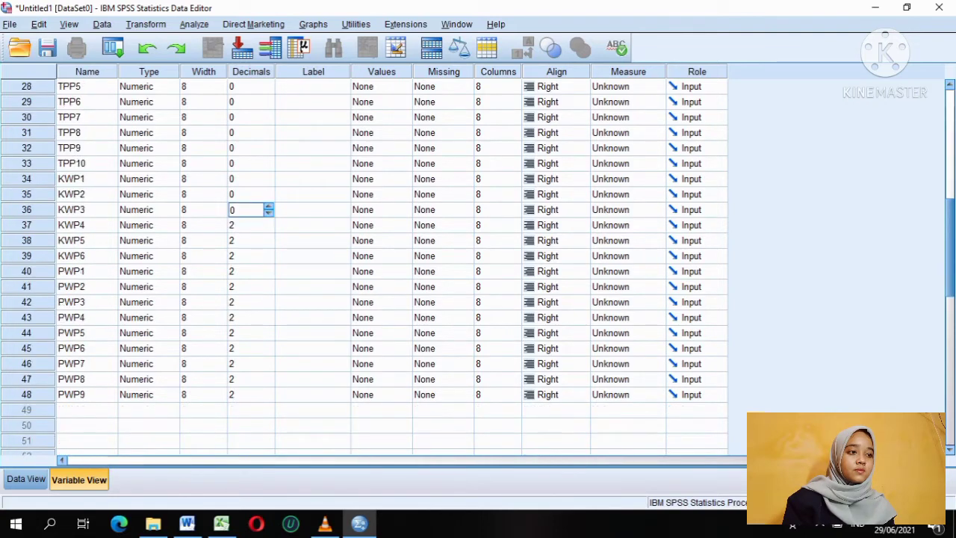
pyautogui.click(268, 229)
pyautogui.click(268, 228)
pyautogui.click(268, 244)
pyautogui.click(268, 244)
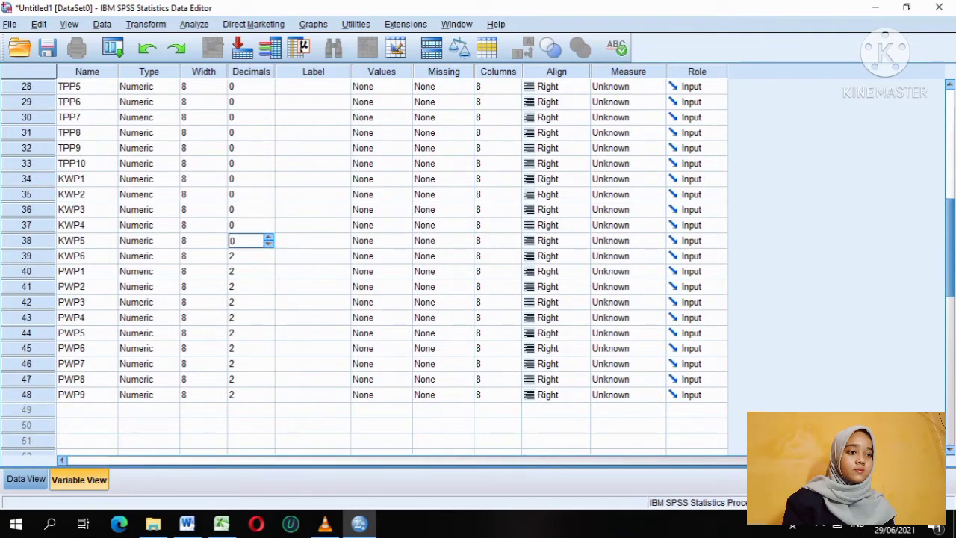
pyautogui.click(268, 259)
pyautogui.click(269, 259)
# Set the Decimals of the item variables PWP1 through PWP9 to 0.
pyautogui.click(269, 275)
pyautogui.click(268, 274)
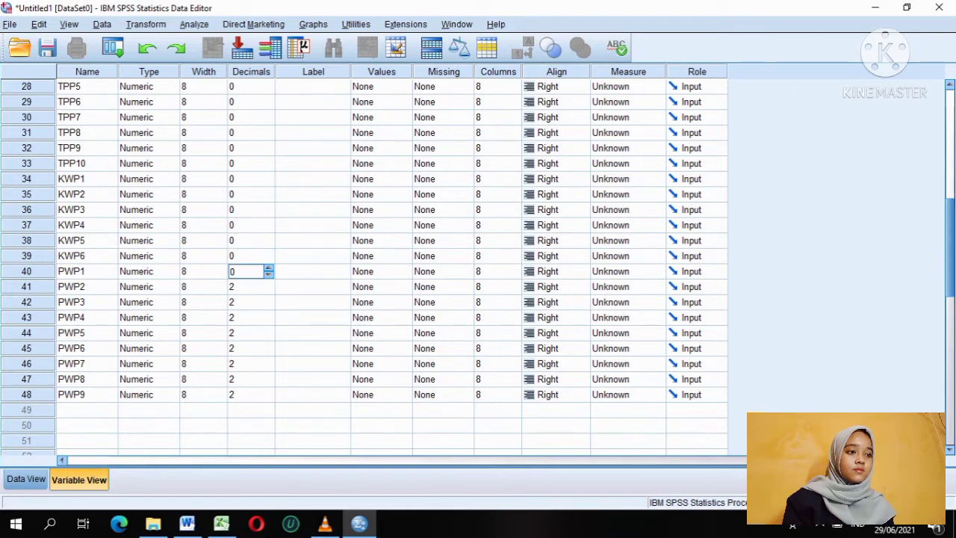
pyautogui.click(268, 290)
pyautogui.click(268, 290)
pyautogui.click(268, 290)
pyautogui.click(268, 306)
pyautogui.click(268, 305)
pyautogui.click(268, 305)
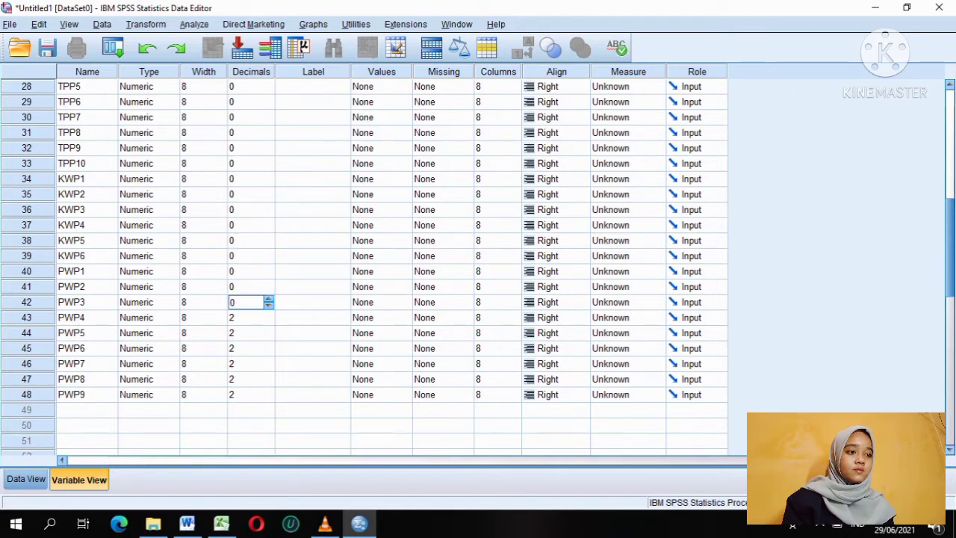
pyautogui.click(268, 320)
pyautogui.click(268, 321)
pyautogui.click(268, 321)
pyautogui.click(268, 337)
pyautogui.click(268, 336)
pyautogui.click(268, 336)
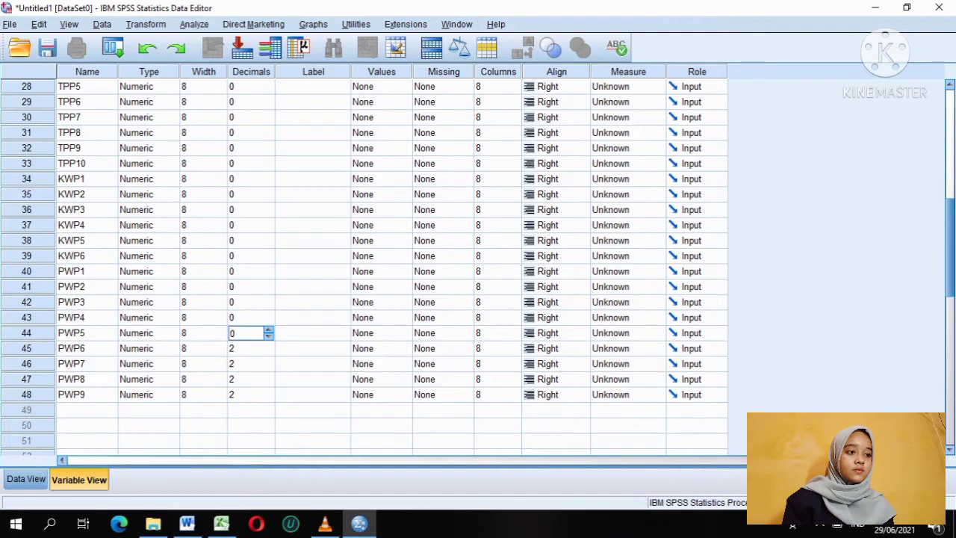
pyautogui.click(268, 352)
pyautogui.click(268, 351)
pyautogui.click(268, 351)
pyautogui.click(268, 366)
pyautogui.click(268, 367)
pyautogui.click(268, 367)
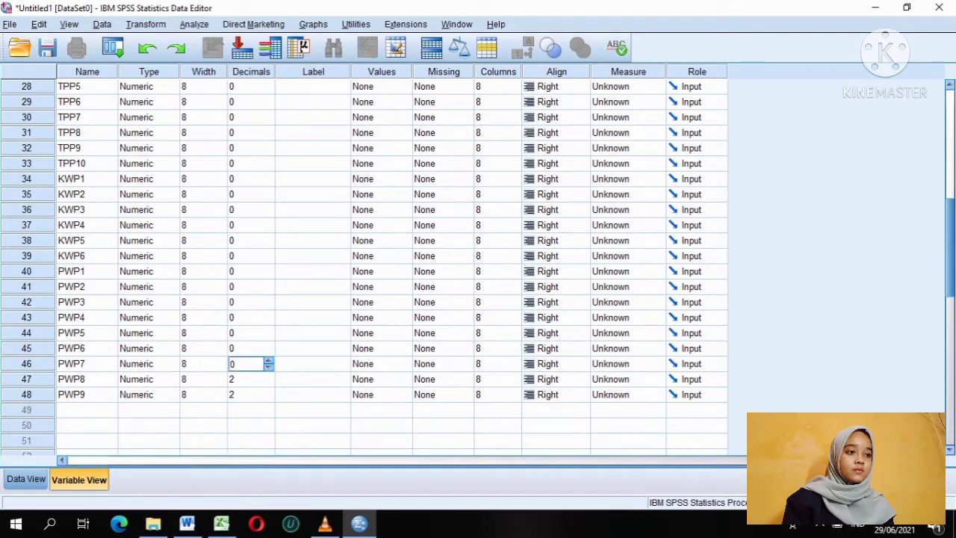
pyautogui.click(268, 382)
pyautogui.click(268, 382)
pyautogui.click(268, 383)
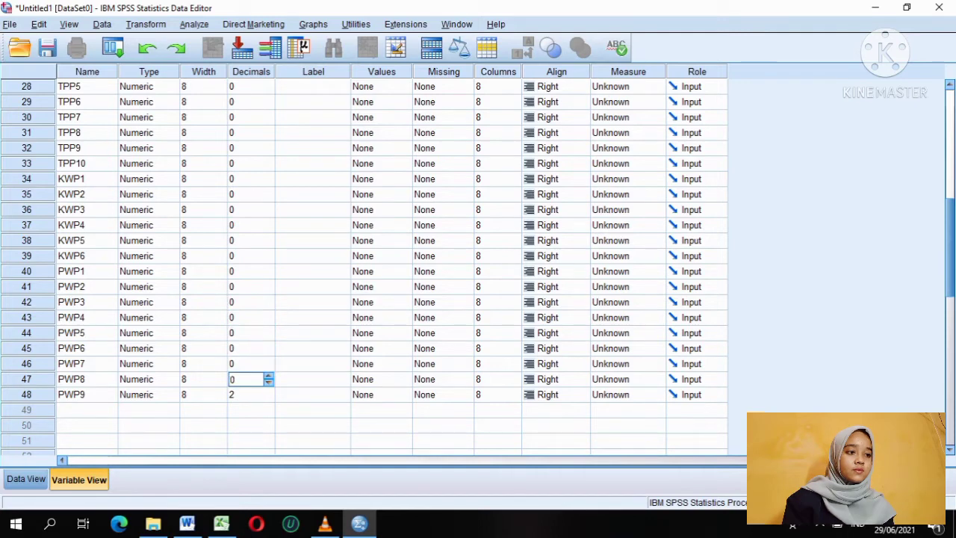
pyautogui.click(268, 398)
pyautogui.click(269, 398)
pyautogui.click(268, 398)
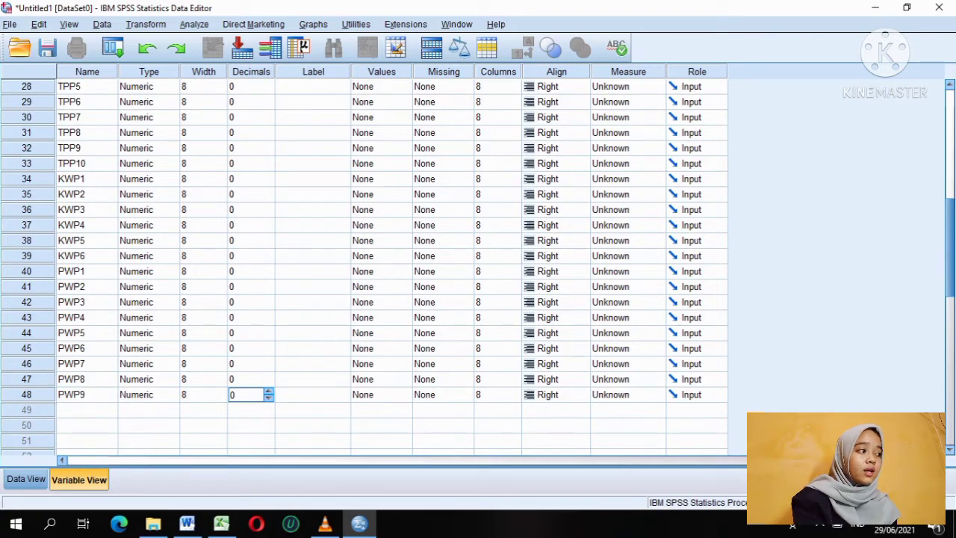
# Set the Measure of every item variable, PEF1 through PWP9, to Scale.
pyautogui.scroll(9, 364, 267)
pyautogui.click(657, 87)
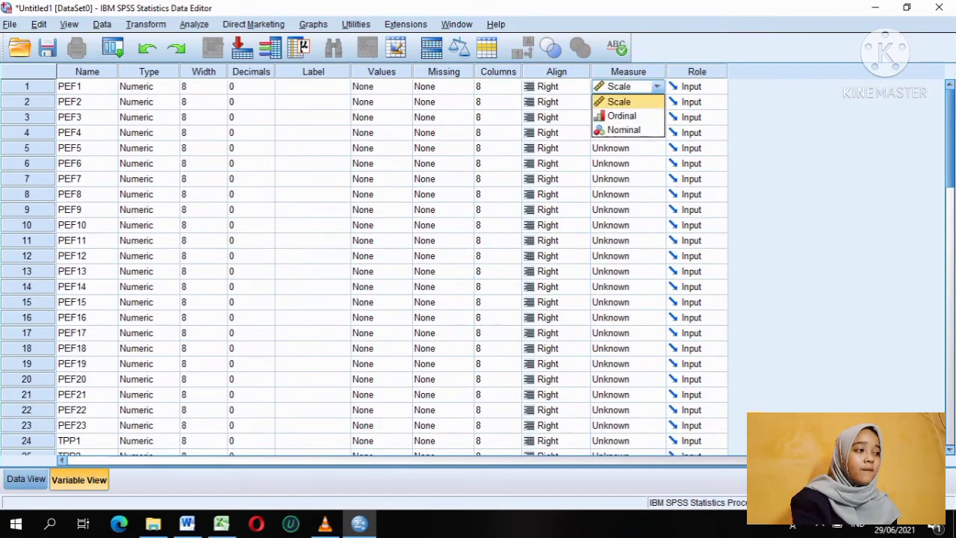
pyautogui.click(633, 102)
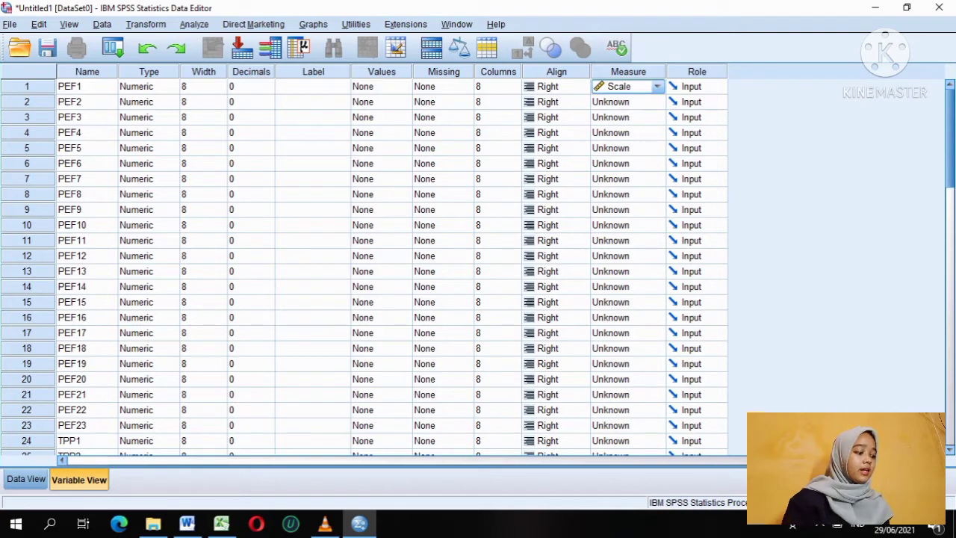
pyautogui.press('Return')
pyautogui.press('s')
pyautogui.press('Return')
pyautogui.press('s')
pyautogui.press('Return')
pyautogui.press('s')
pyautogui.press('Return')
pyautogui.press('s')
pyautogui.press('Return')
pyautogui.press('s')
pyautogui.press('Return')
pyautogui.press('s')
pyautogui.press('Return')
pyautogui.press('s')
pyautogui.press('Return')
pyautogui.press('s')
pyautogui.press('Return')
pyautogui.press('s')
pyautogui.press('Return')
pyautogui.press('s')
pyautogui.press('Return')
pyautogui.press('s')
pyautogui.press('Return')
pyautogui.press('s')
pyautogui.press('Return')
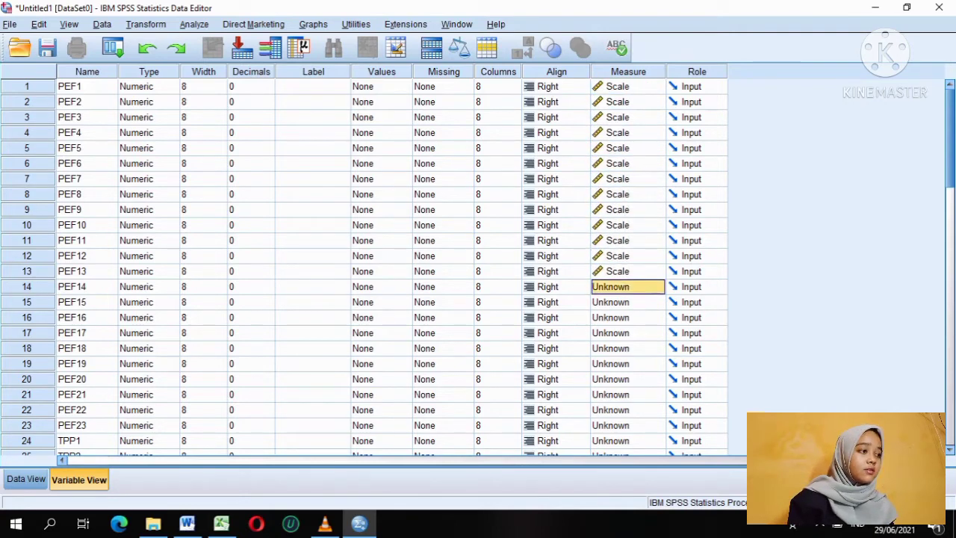
pyautogui.press('s')
pyautogui.press('Return')
pyautogui.press('s')
pyautogui.press('Return')
pyautogui.press('s')
pyautogui.press('Return')
pyautogui.press('s')
pyautogui.press('Return')
pyautogui.press('s')
pyautogui.press('Return')
pyautogui.press('s')
pyautogui.press('Return')
pyautogui.press('s')
pyautogui.press('Return')
pyautogui.press('s')
pyautogui.press('Return')
pyautogui.press('s')
pyautogui.press('Return')
pyautogui.press('s')
pyautogui.press('Return')
pyautogui.press('s')
pyautogui.press('Return')
pyautogui.press('s')
pyautogui.press('Return')
pyautogui.press('s')
pyautogui.press('Return')
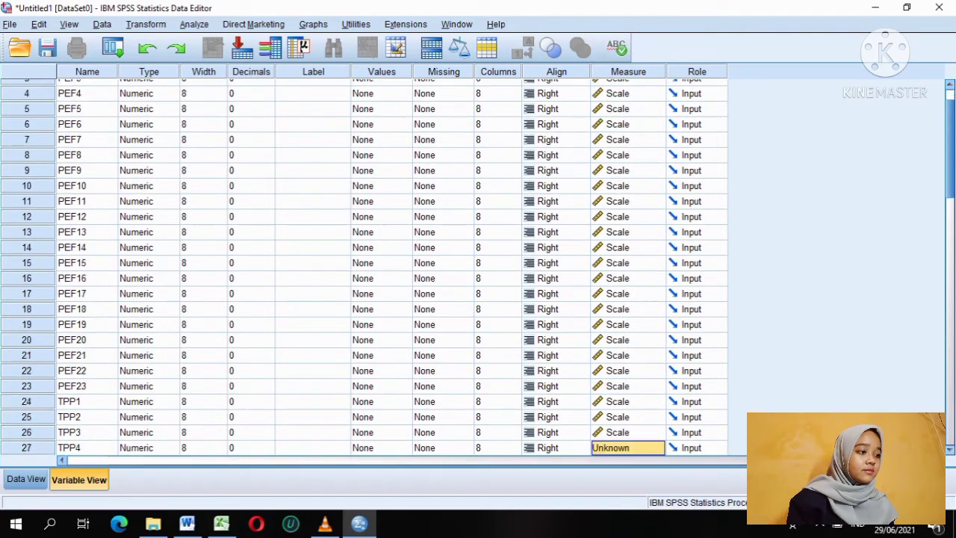
pyautogui.press('s')
pyautogui.press('Return')
pyautogui.press('s')
pyautogui.press('Return')
pyautogui.press('s')
pyautogui.press('Return')
pyautogui.press('s')
pyautogui.press('Return')
pyautogui.press('s')
pyautogui.press('Return')
pyautogui.press('s')
pyautogui.press('Return')
pyautogui.press('s')
pyautogui.press('Return')
pyautogui.press('s')
pyautogui.press('Return')
pyautogui.press('s')
pyautogui.press('Return')
pyautogui.press('s')
pyautogui.press('Return')
pyautogui.press('s')
pyautogui.press('Return')
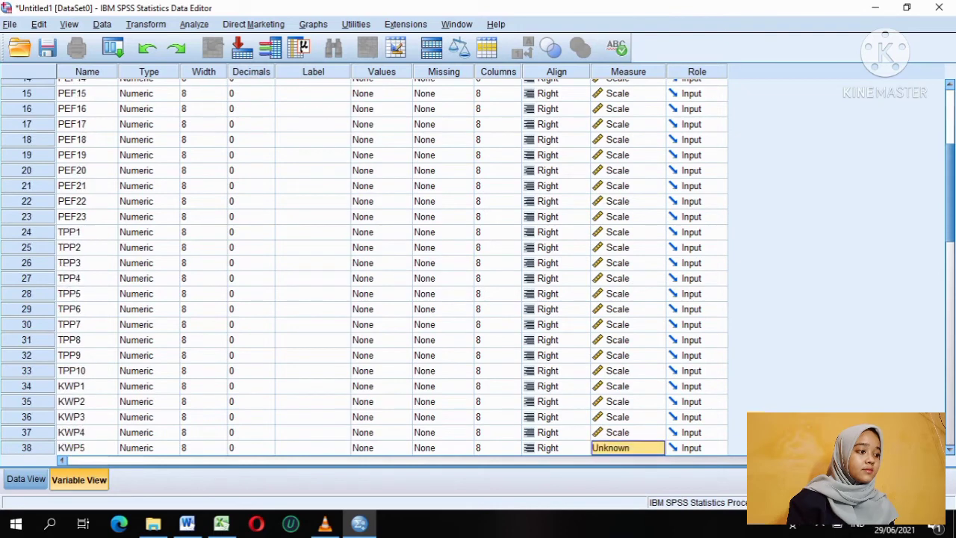
pyautogui.press('s')
pyautogui.press('Return')
pyautogui.press('s')
pyautogui.press('Return')
pyautogui.press('s')
pyautogui.press('Return')
pyautogui.press('s')
pyautogui.press('Return')
pyautogui.press('s')
pyautogui.press('Return')
pyautogui.press('s')
pyautogui.press('Return')
pyautogui.press('s')
pyautogui.press('Return')
pyautogui.press('s')
pyautogui.press('Return')
pyautogui.press('s')
pyautogui.press('Return')
pyautogui.press('s')
pyautogui.press('Return')
pyautogui.press('s')
pyautogui.press('Return')
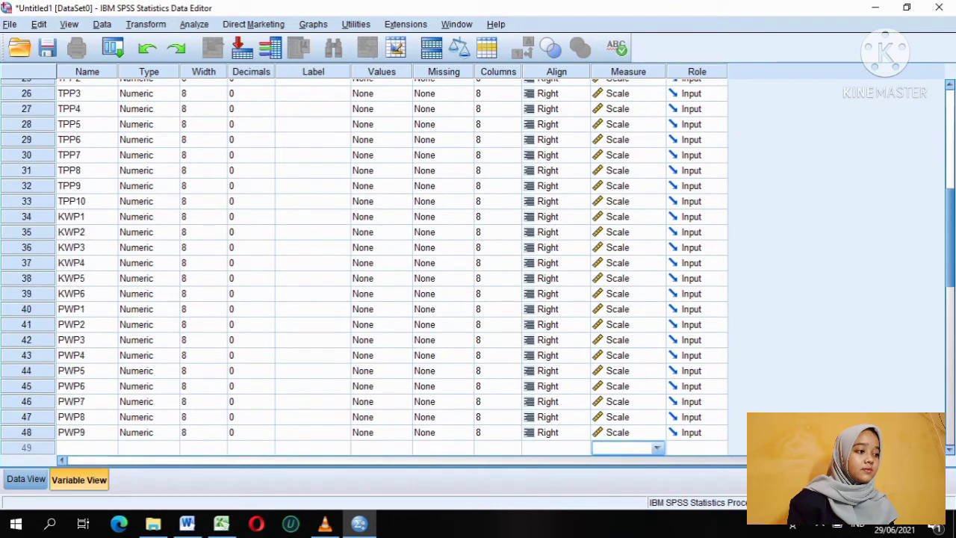
pyautogui.press('Down')
pyautogui.press('Up')
pyautogui.press('Up')
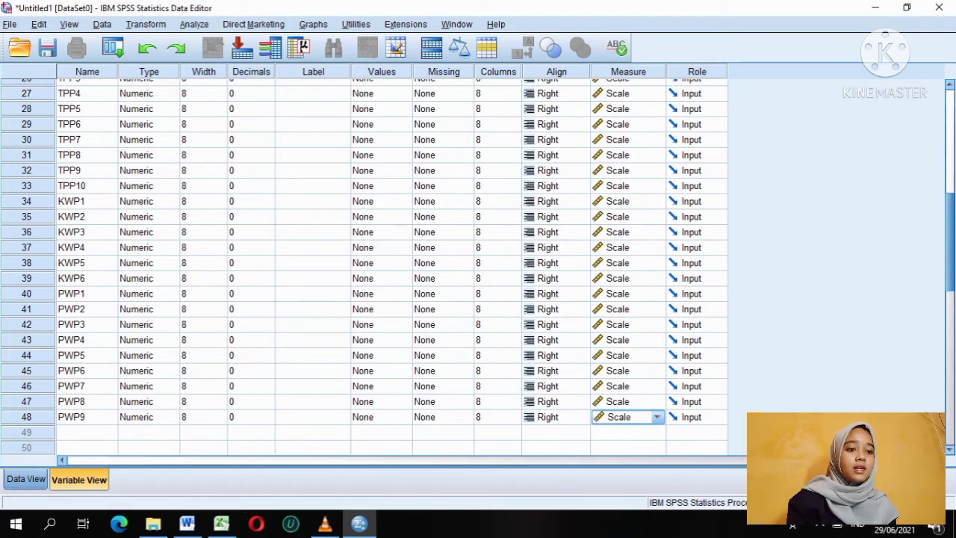
# Show the SPSS Data View, and copy the respondents' scores in C4:AX73 from the Semua worksheet in Excel.
pyautogui.hotkey('ctrl', 't')
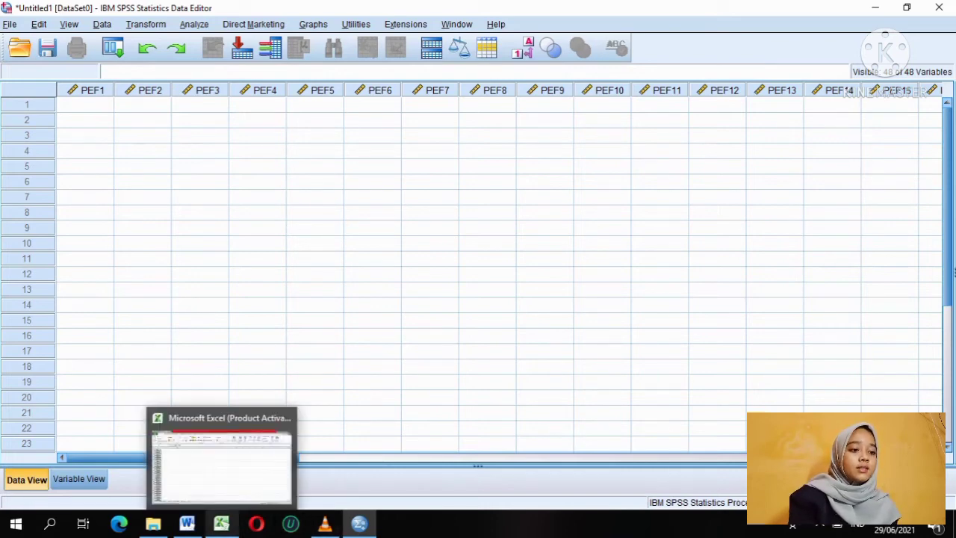
pyautogui.click(221, 523)
pyautogui.click(120, 489)
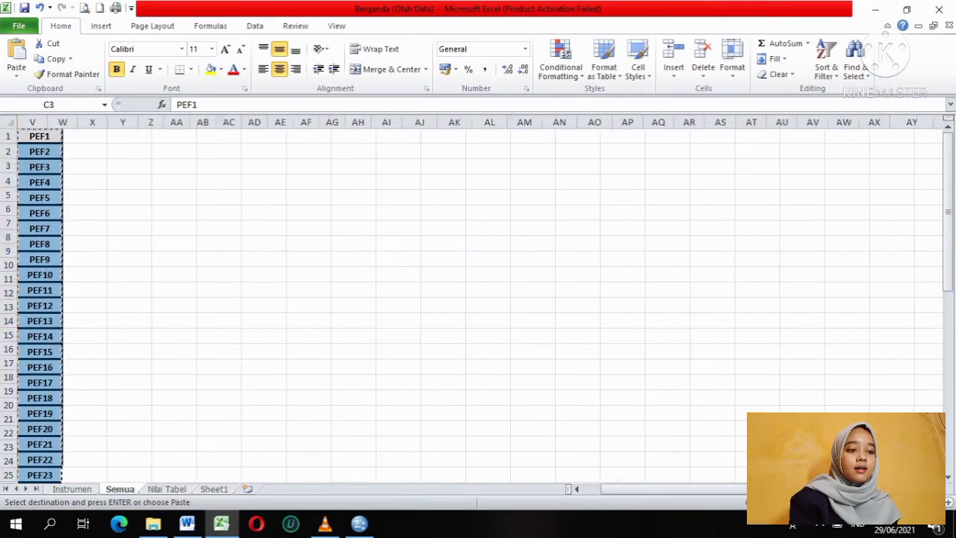
pyautogui.moveTo(798, 489); pyautogui.dragTo(665, 489)
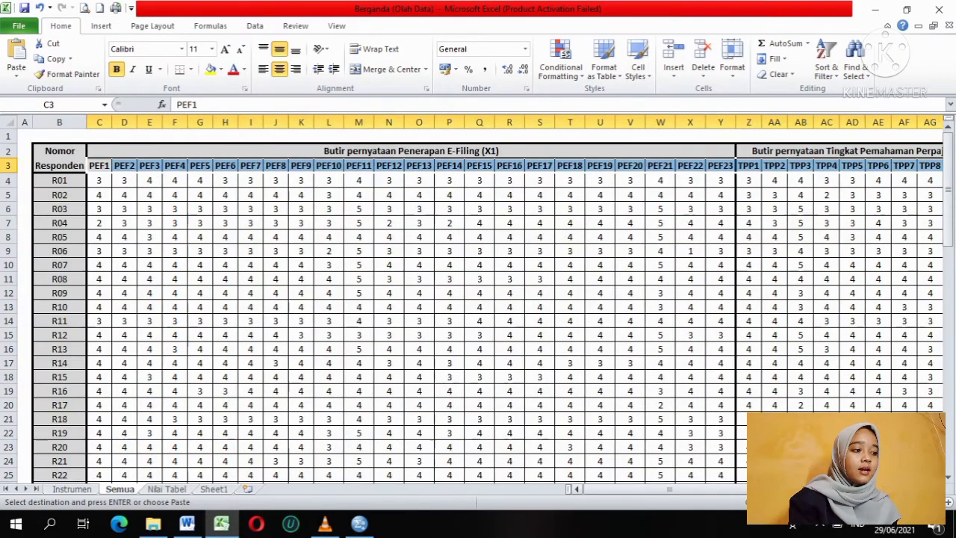
pyautogui.click(109, 185)
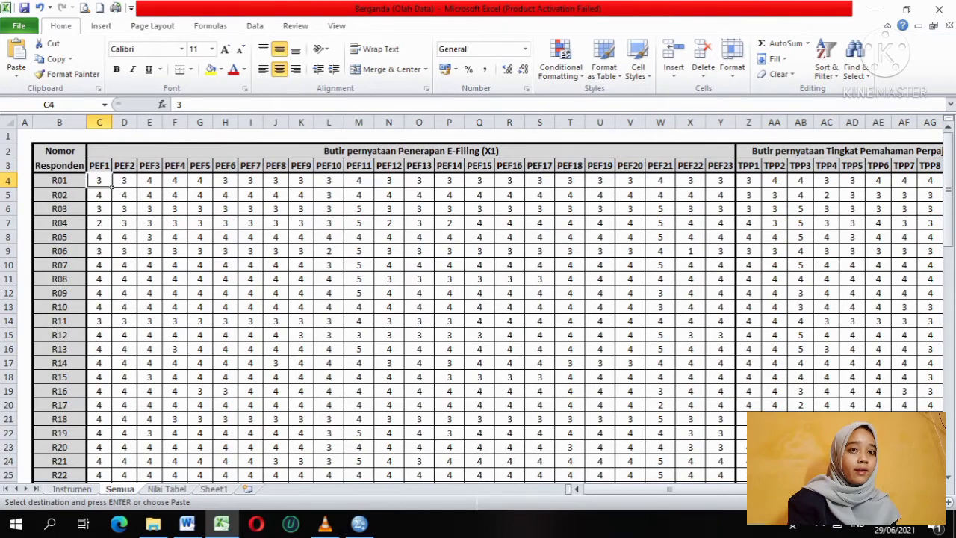
pyautogui.moveTo(111, 187); pyautogui.dragTo(877, 458)
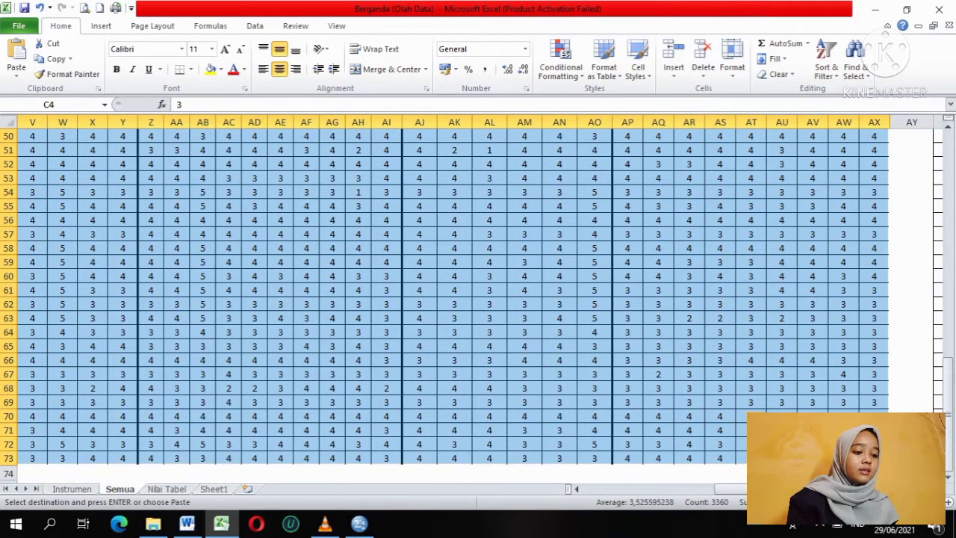
# Switch to SPSS and paste the copied scores into the Data View starting at case 1 of PEF1.
pyautogui.click(359, 523)
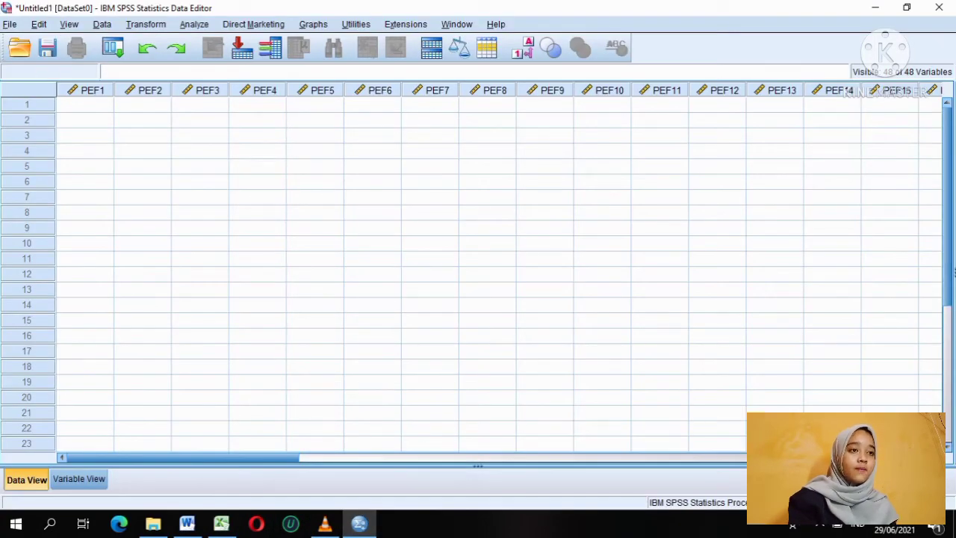
pyautogui.click(85, 104)
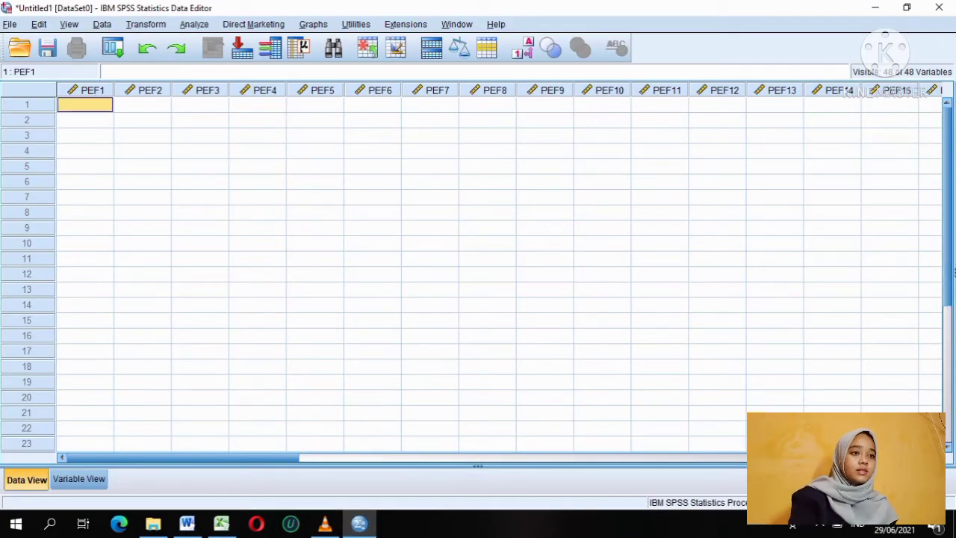
pyautogui.hotkey('ctrl', 'v')
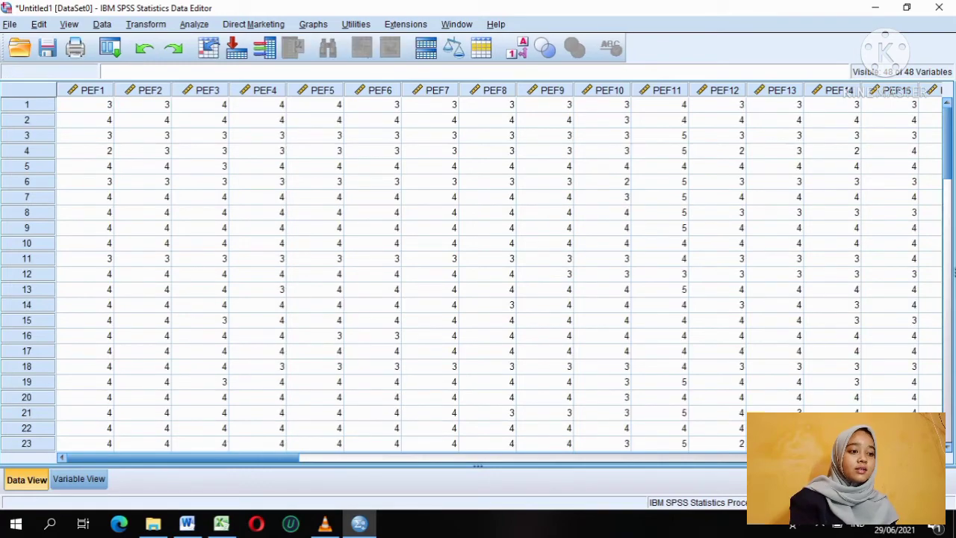
pyautogui.moveTo(183, 458)
pyautogui.mouseDown()
pyautogui.moveTo(795, 458)
pyautogui.moveTo(183, 458)
pyautogui.mouseUp()
pyautogui.moveTo(947, 141)
pyautogui.mouseDown()
pyautogui.moveTo(947, 424)
pyautogui.moveTo(947, 142)
pyautogui.mouseUp()
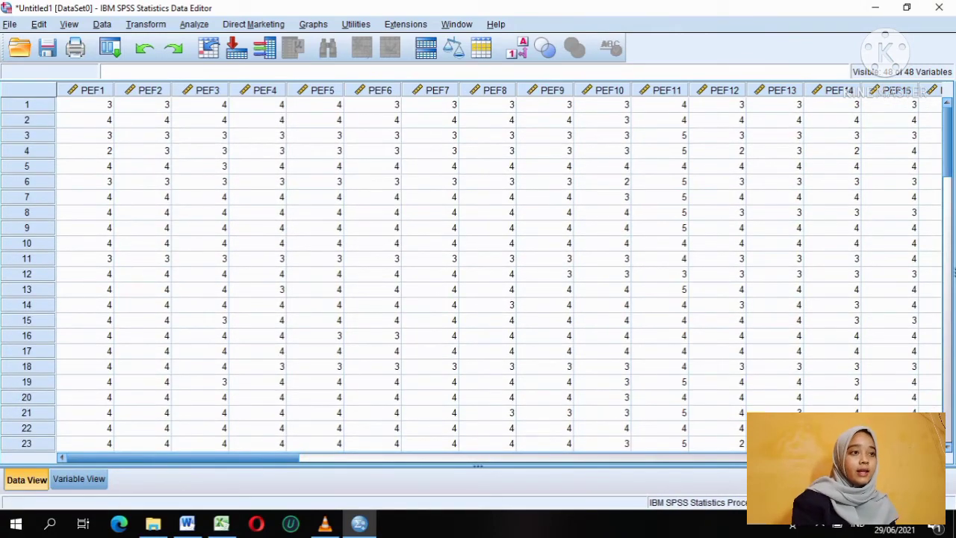
# Start a Reliability Analysis with the Alpha model and add all variables from PEF1 through PWP9 as its items.
pyautogui.click(194, 25)
pyautogui.moveTo(206, 252)
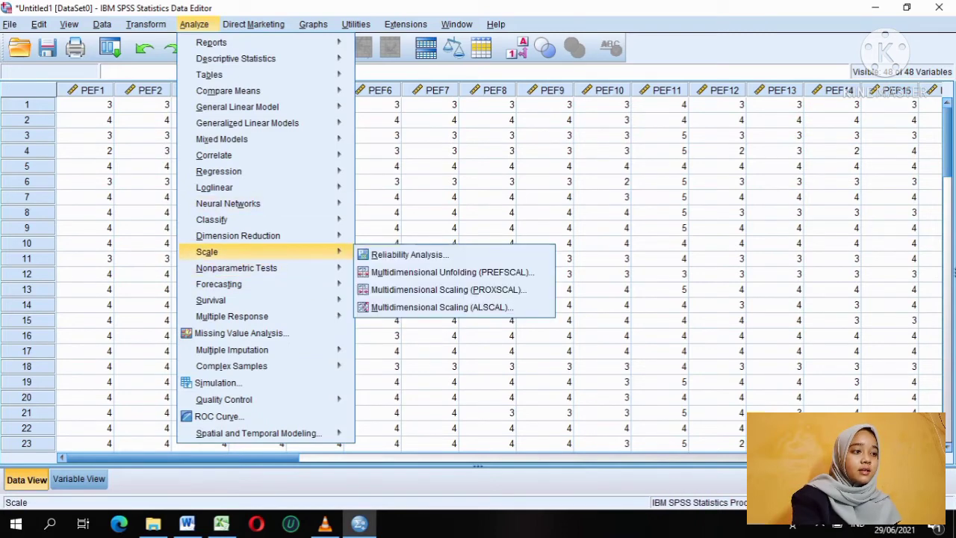
pyautogui.click(409, 254)
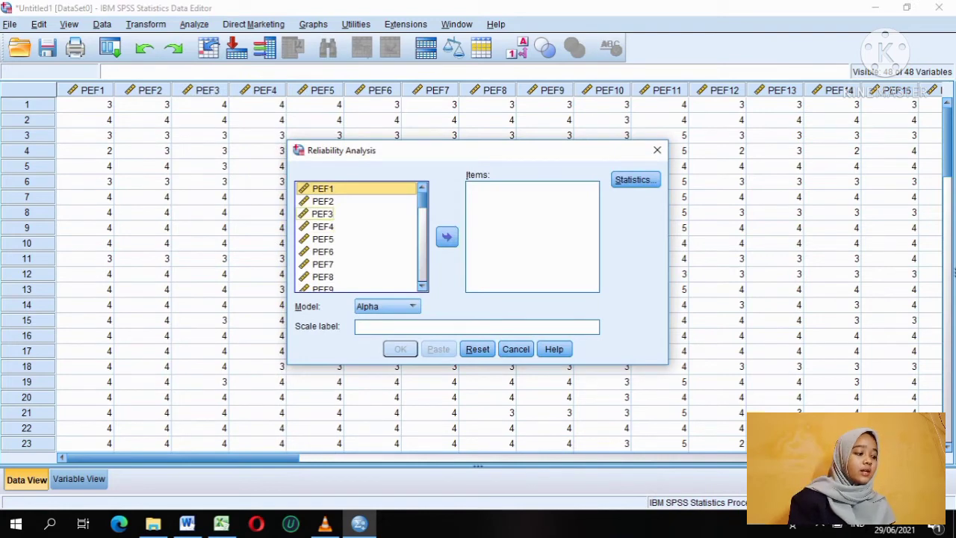
pyautogui.hotkey('shift', 'Down')
pyautogui.hotkey('shift', 'Down')
pyautogui.hotkey('shift', 'Down')
pyautogui.hotkey('shift', 'Down')
pyautogui.hotkey('shift', 'Down')
pyautogui.hotkey('shift', 'Down')
pyautogui.hotkey('shift', 'Down')
pyautogui.hotkey('shift', 'Down')
pyautogui.hotkey('shift', 'Down')
pyautogui.hotkey('shift', 'Down')
pyautogui.hotkey('shift', 'Down')
pyautogui.hotkey('shift', 'Down')
pyautogui.hotkey('shift', 'Down')
pyautogui.hotkey('shift', 'Down')
pyautogui.hotkey('shift', 'Down')
pyautogui.hotkey('shift', 'Down')
pyautogui.hotkey('shift', 'Down')
pyautogui.hotkey('shift', 'Down')
pyautogui.hotkey('shift', 'Down')
pyautogui.hotkey('shift', 'Down')
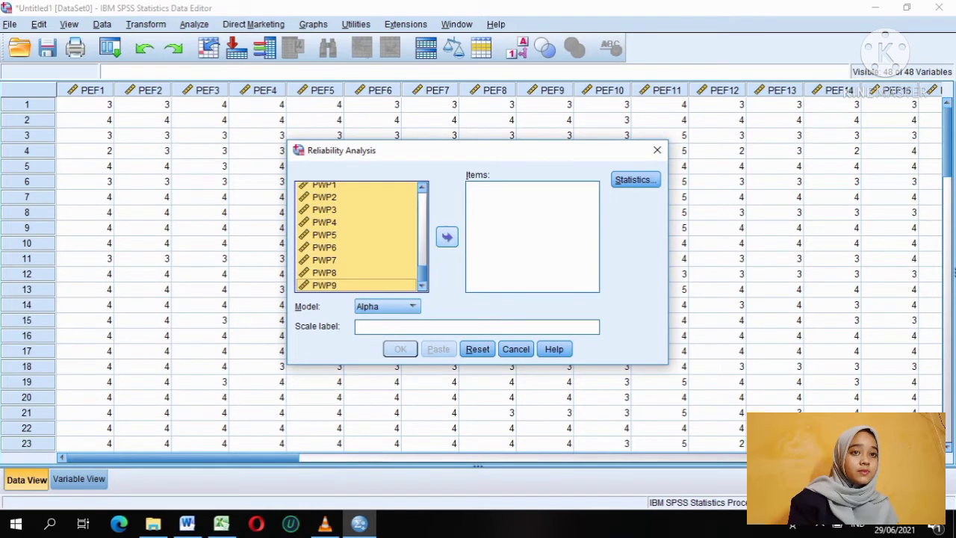
pyautogui.click(446, 237)
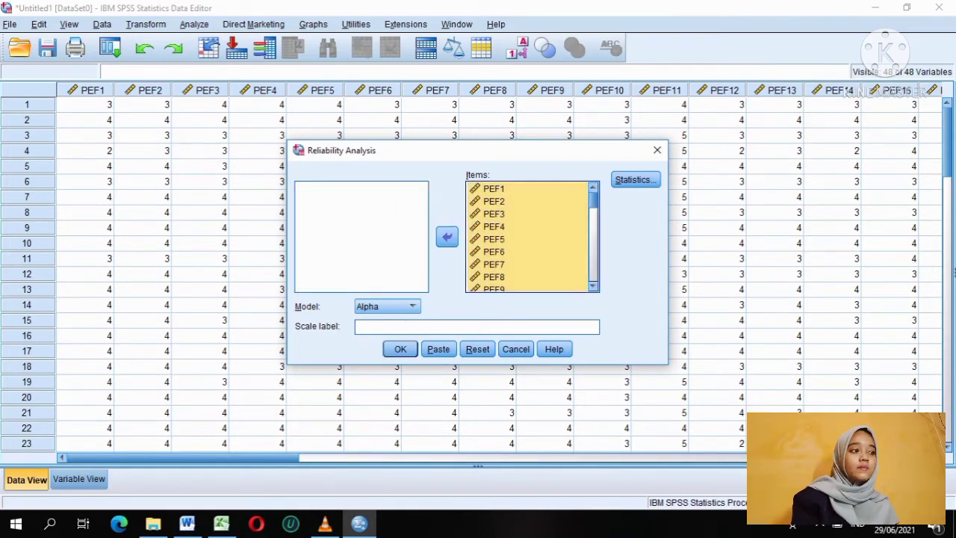
# Request the "Scale if item deleted" descriptives in the reliability statistics and run the analysis.
pyautogui.click(636, 180)
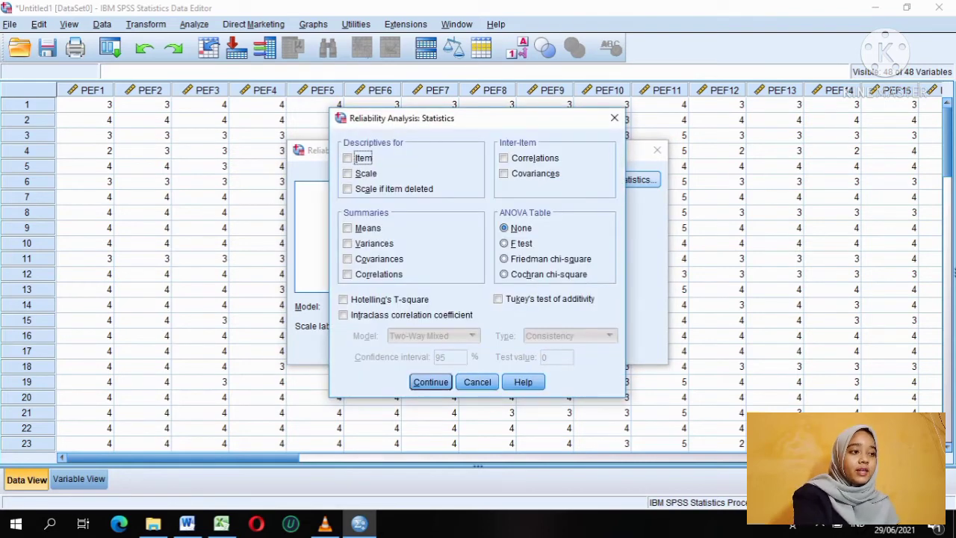
pyautogui.click(347, 189)
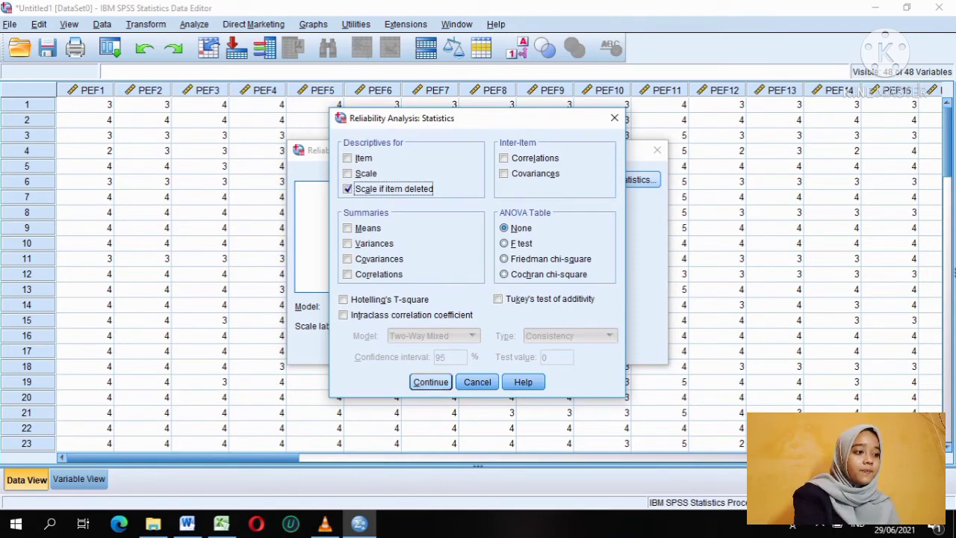
pyautogui.press('Return')
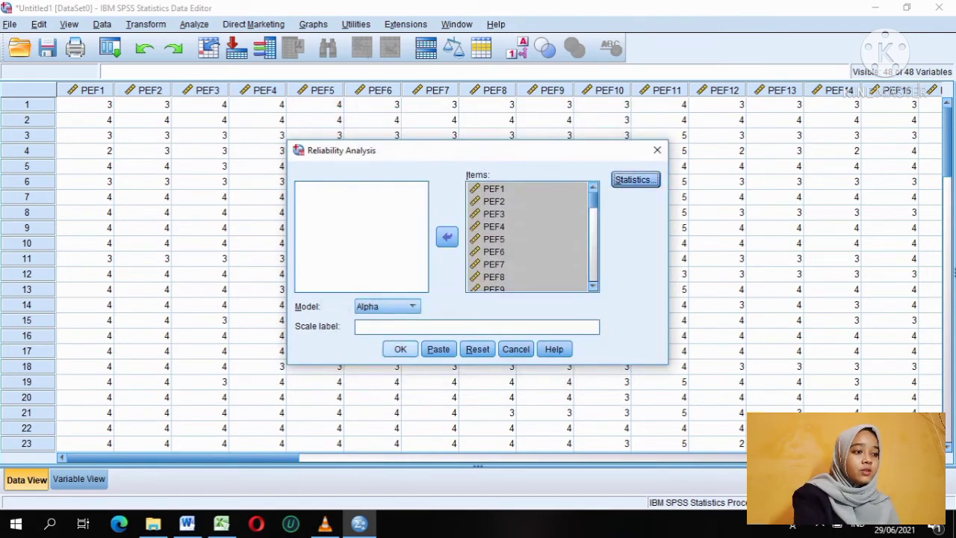
pyautogui.press('Return')
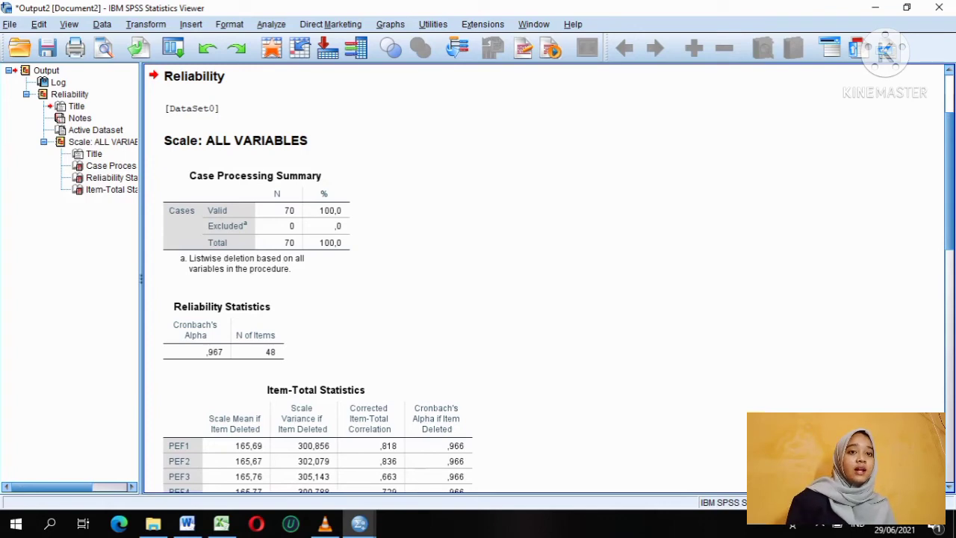
# Examine the reliability output: Case Processing Summary, Cronbach's Alpha, and each item's corrected item-total correlation and alpha if deleted.
pyautogui.scroll(-10, 541, 280)
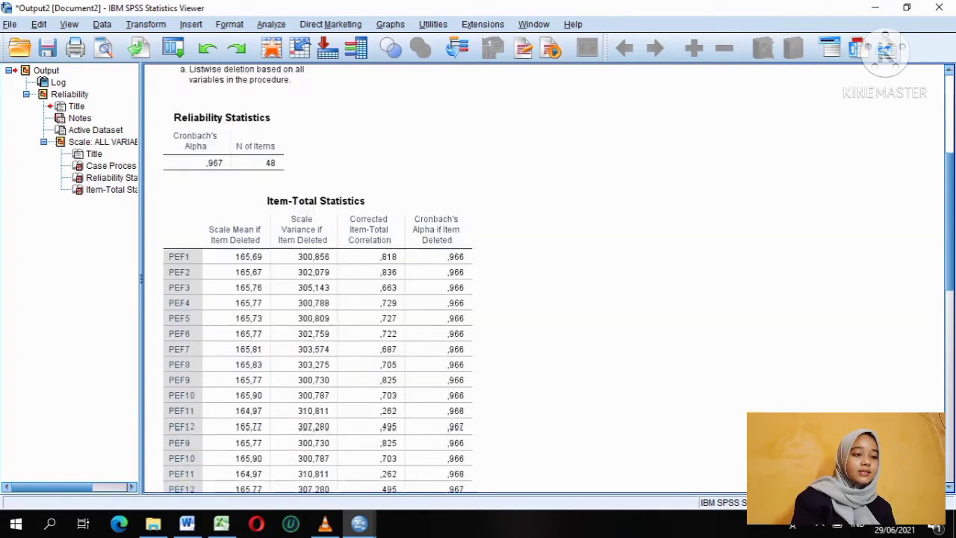
pyautogui.scroll(-7, 542, 280)
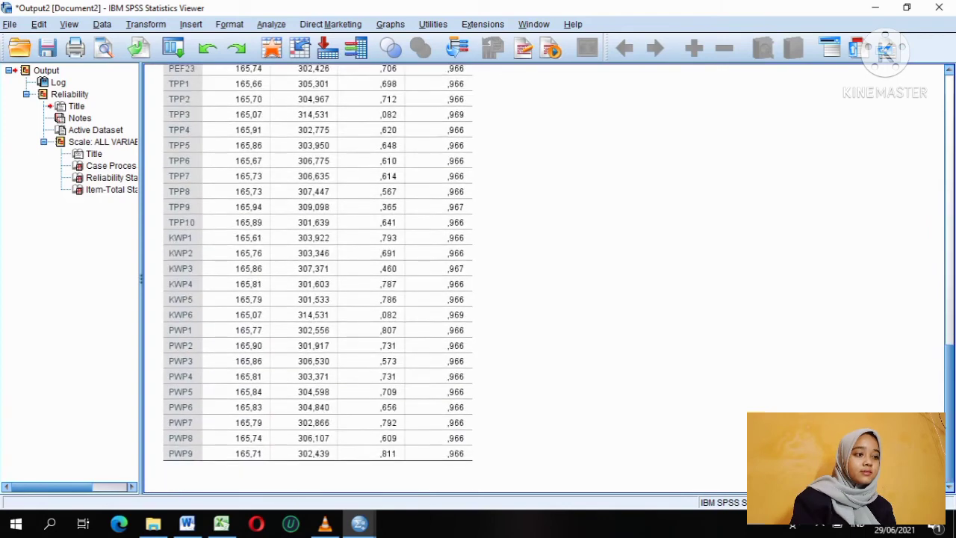
pyautogui.scroll(12, 318, 280)
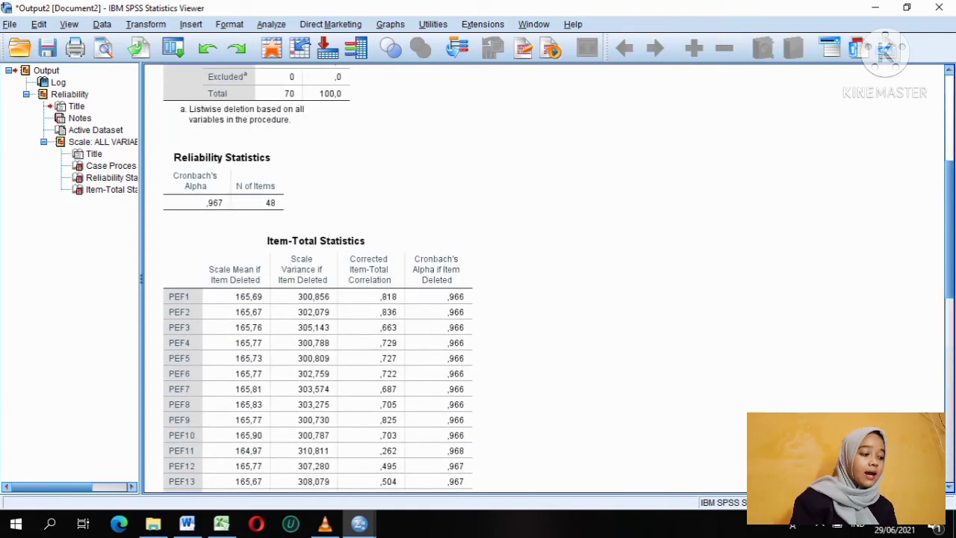
pyautogui.scroll(-4, 317, 280)
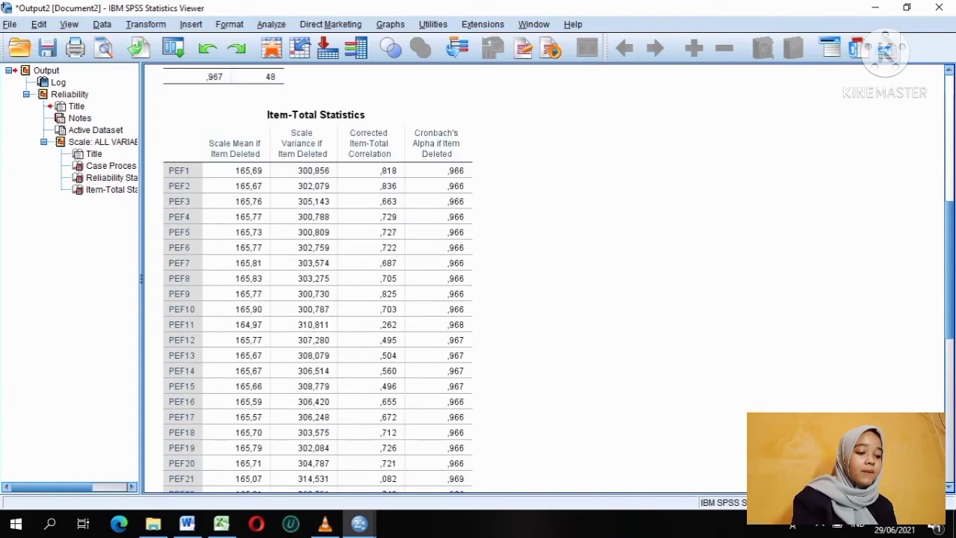
pyautogui.scroll(2, 318, 281)
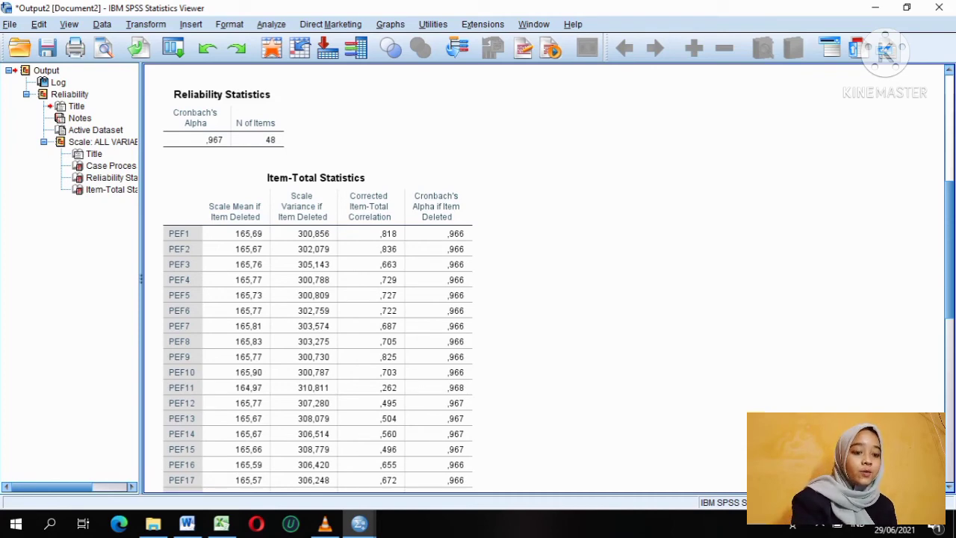
pyautogui.scroll(-8, 318, 276)
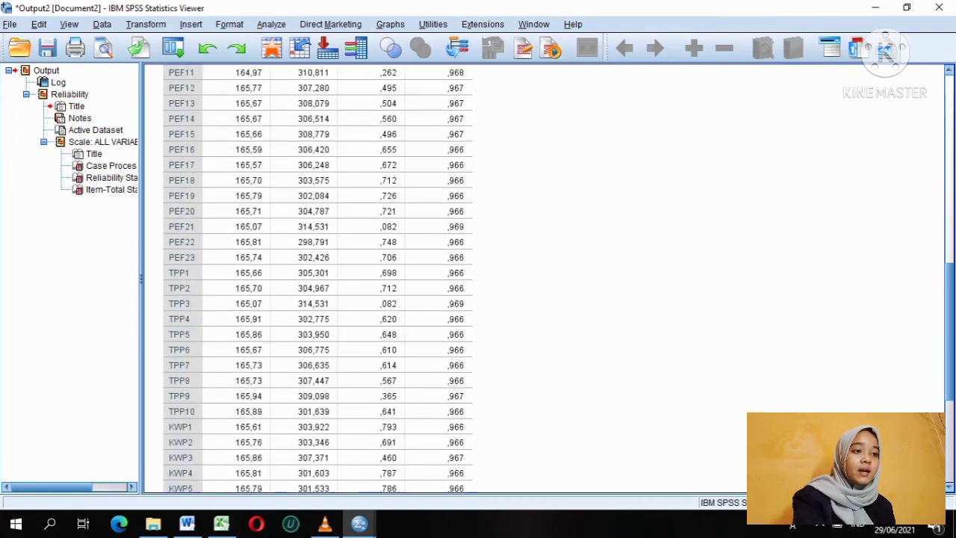
pyautogui.scroll(-2, 317, 276)
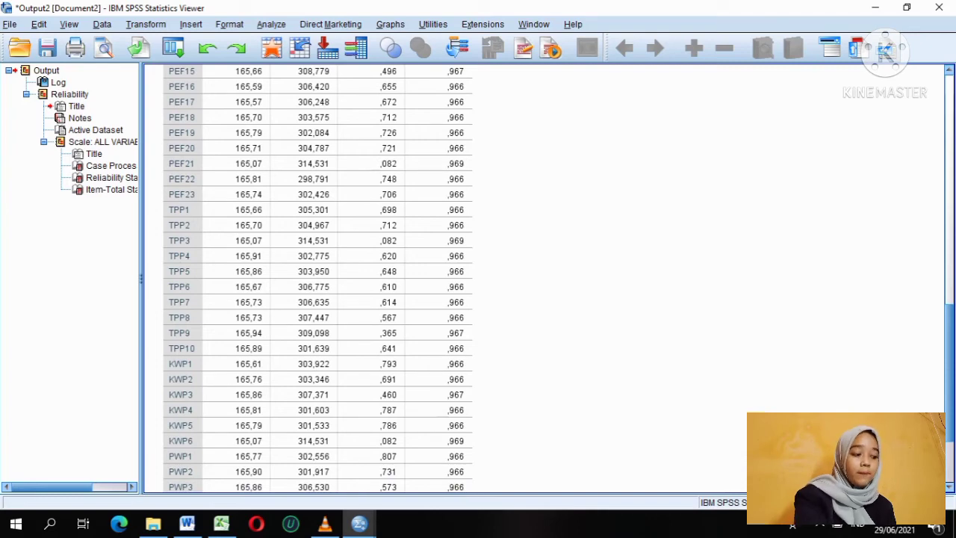
pyautogui.scroll(10, 523, 277)
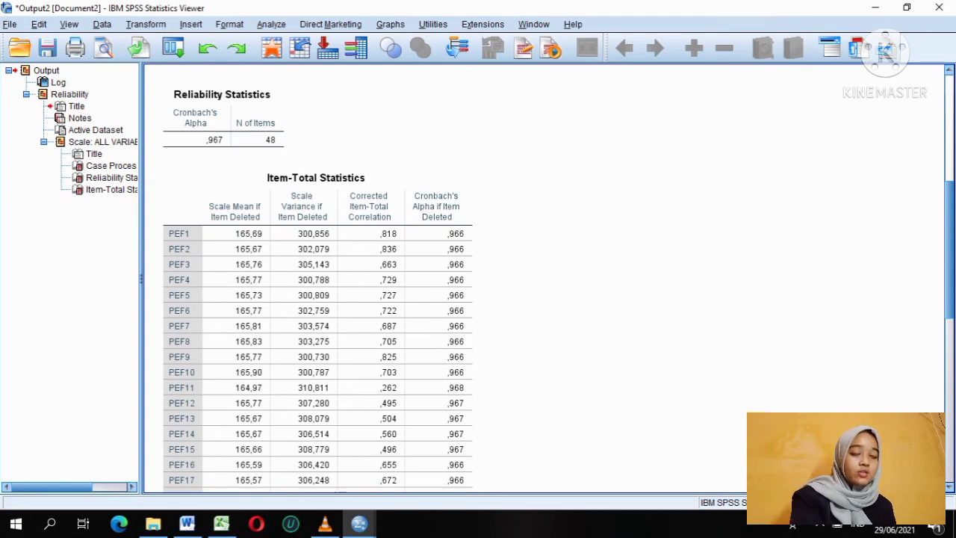
pyautogui.scroll(5, 344, 299)
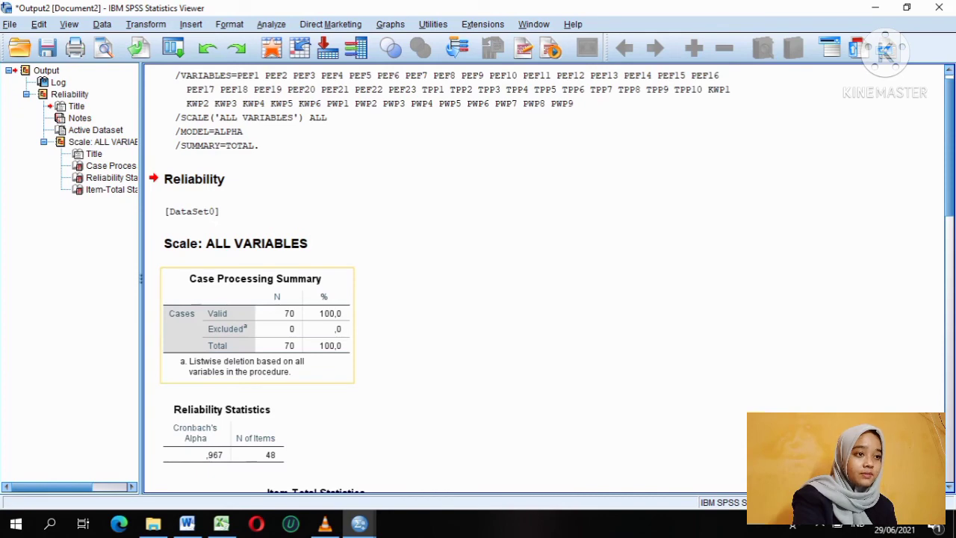
pyautogui.scroll(1, 224, 280)
pyautogui.scroll(-5, 224, 280)
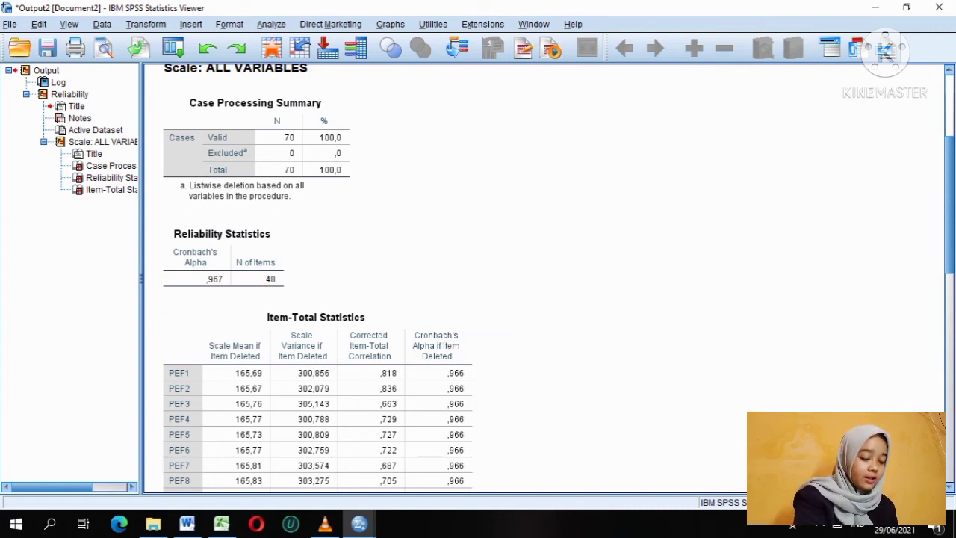
pyautogui.scroll(5, 224, 261)
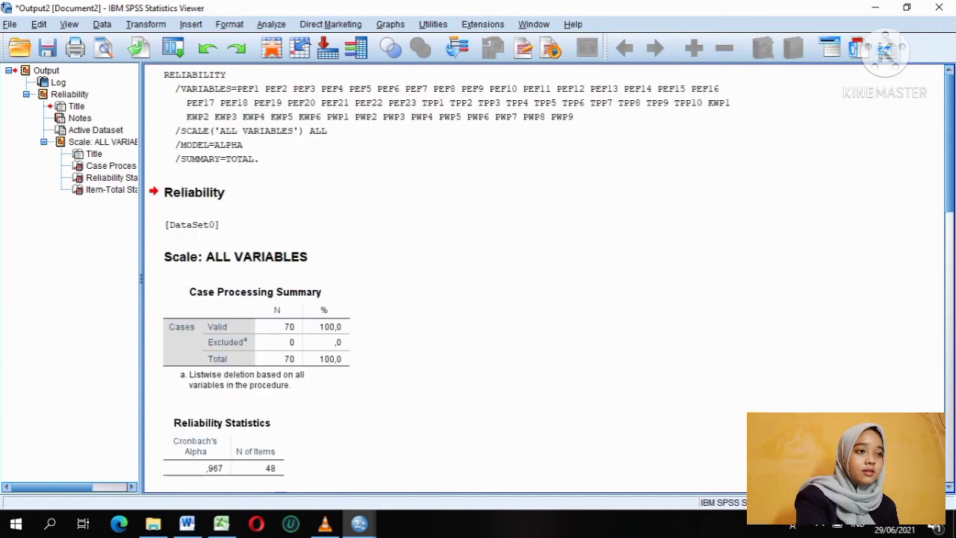